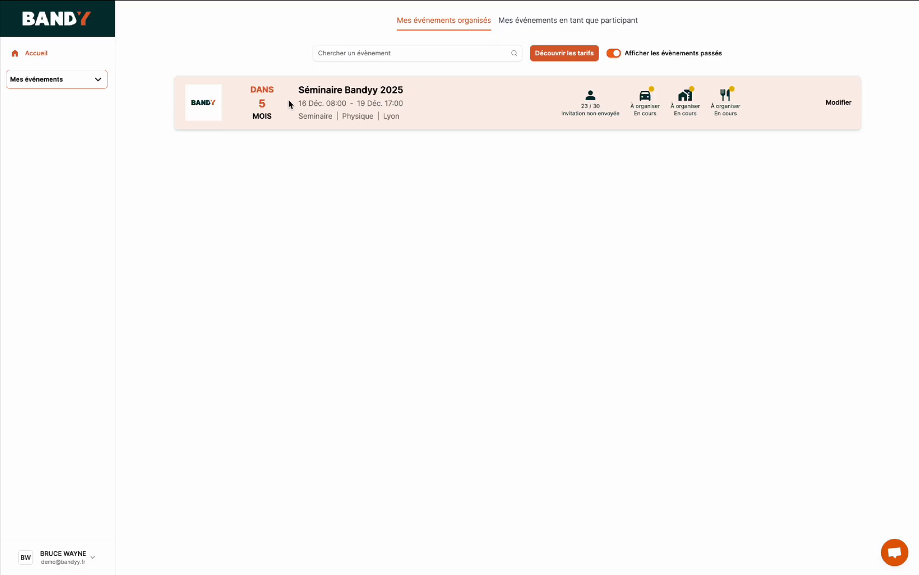
# - Open the Séminaire Bandyy 2025 event card under Mes événements organisés
pyautogui.click(288, 101)
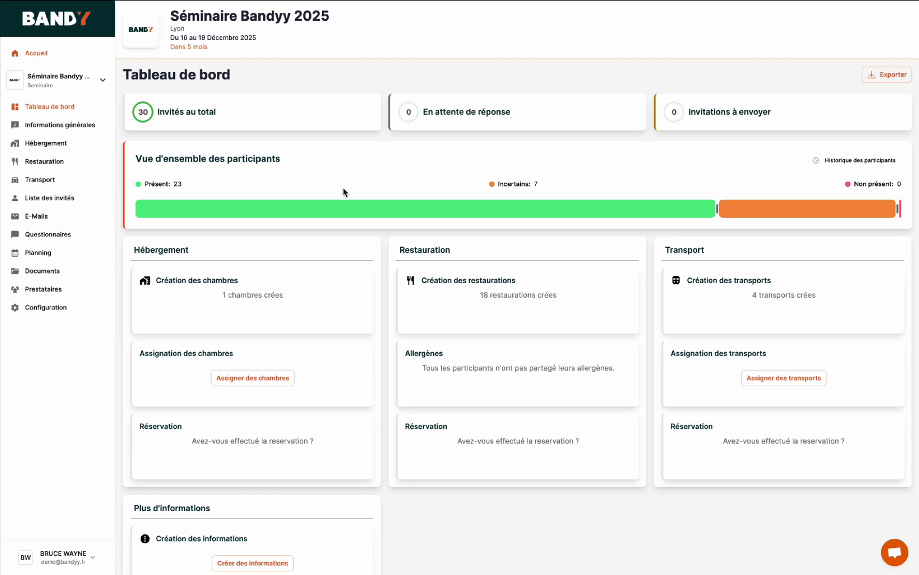
# - Review the dashboard's 23 present and 7 uncertain, then open Informations générales for editing
pyautogui.moveTo(399, 207)
pyautogui.moveTo(765, 210)
pyautogui.scroll(-2, 388, 358)
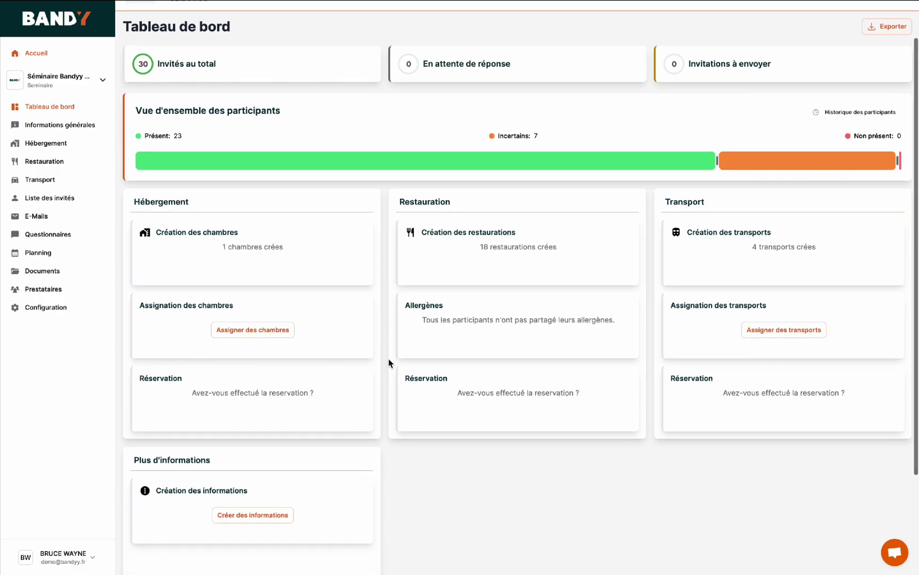
pyautogui.scroll(2, 389, 358)
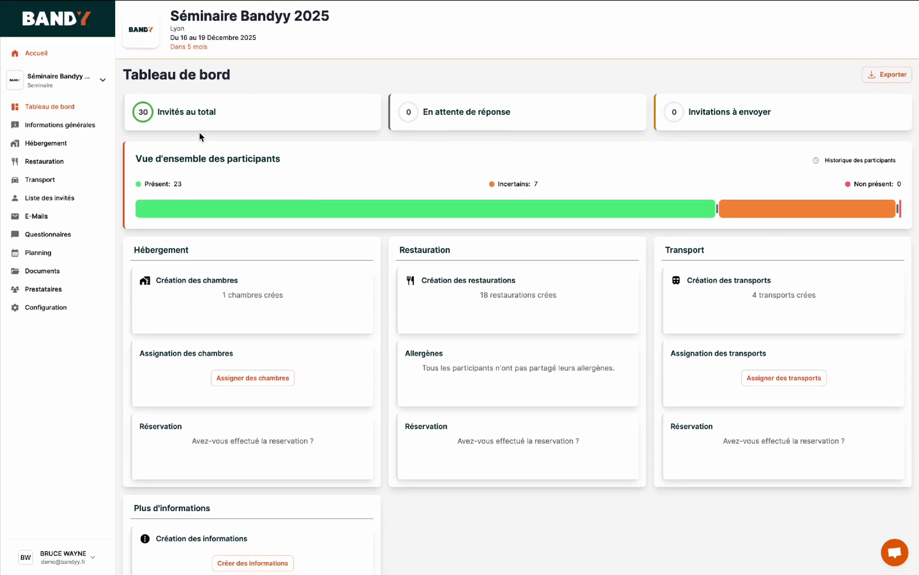
pyautogui.click(46, 129)
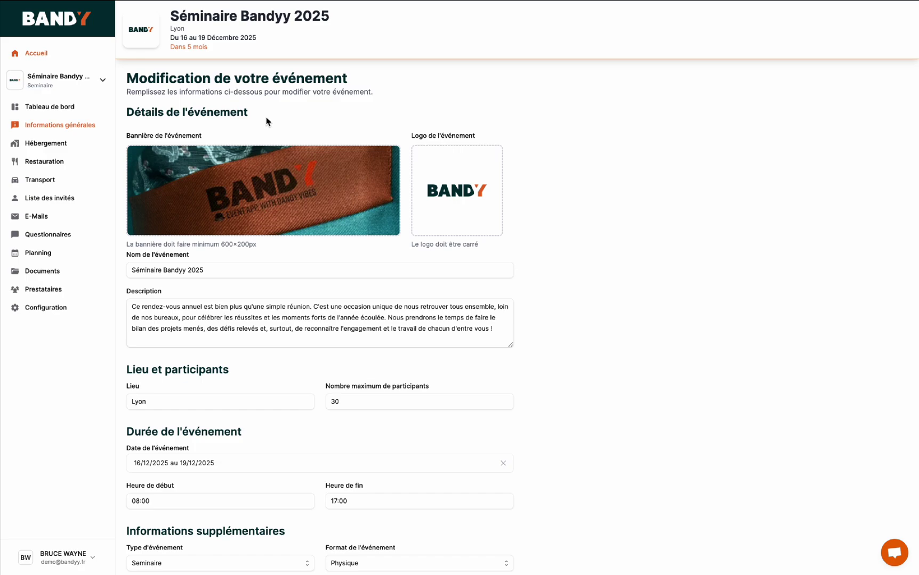
# - Save the event with Mettre à jour l'événement and open its Configuration page
pyautogui.scroll(-1, 266, 122)
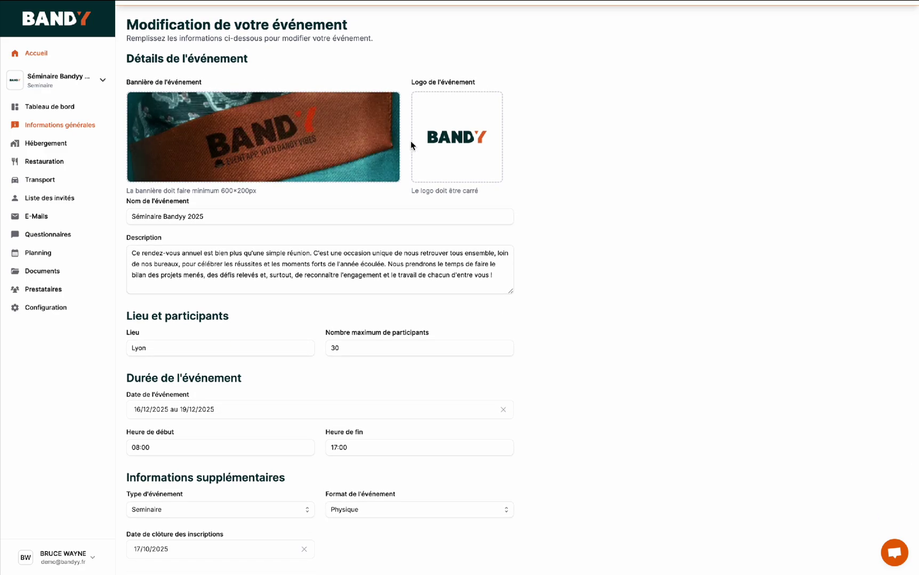
pyautogui.scroll(-1, 360, 194)
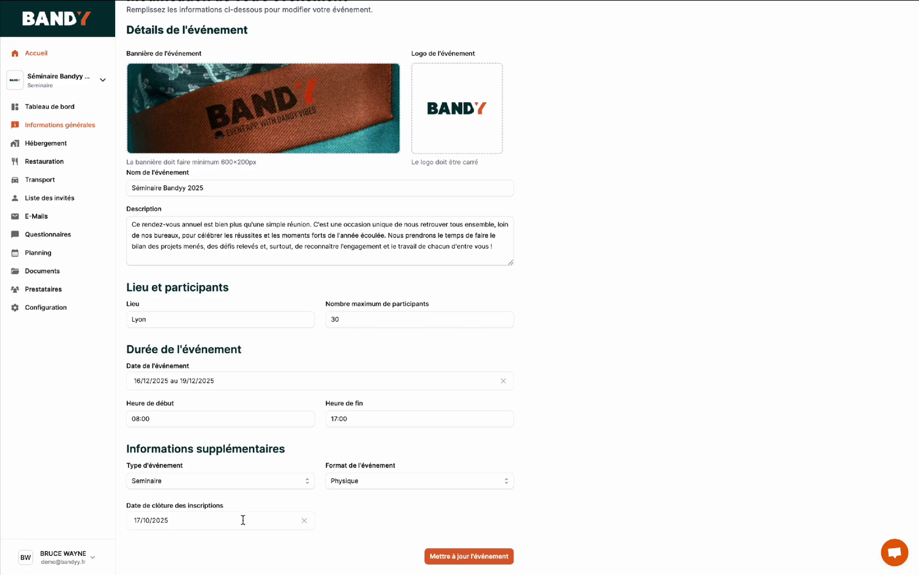
pyautogui.click(461, 557)
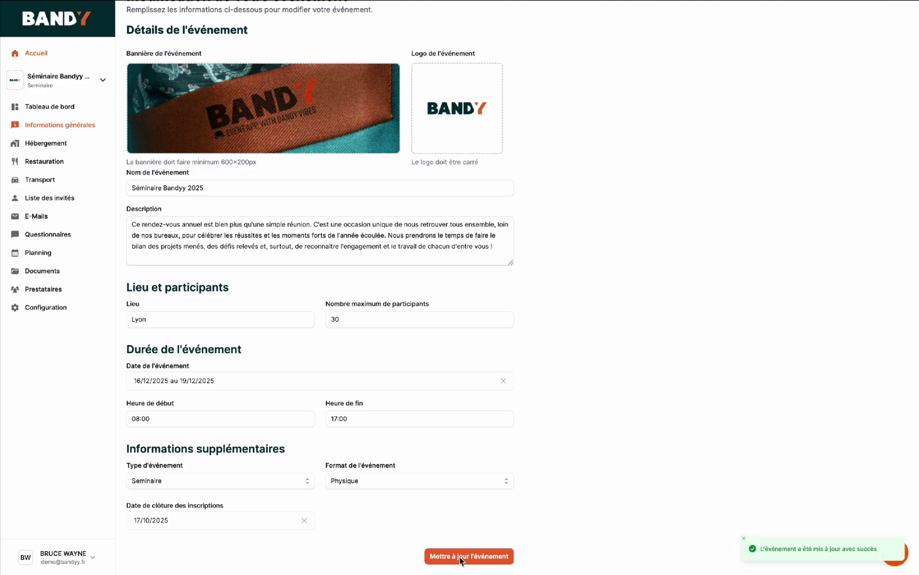
pyautogui.click(42, 308)
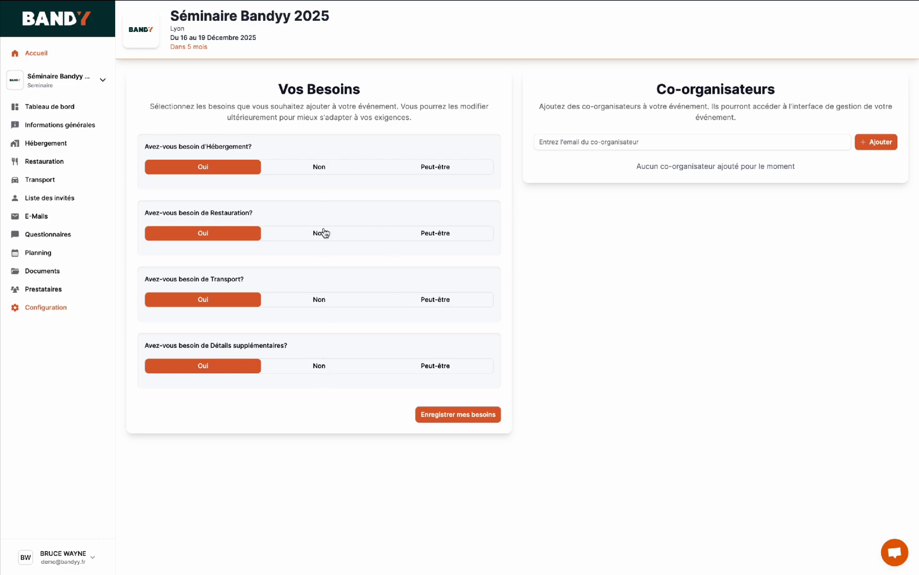
# - Add a co-organiser by their e-mail address, then go to the E-Mails templates
pyautogui.click(643, 140)
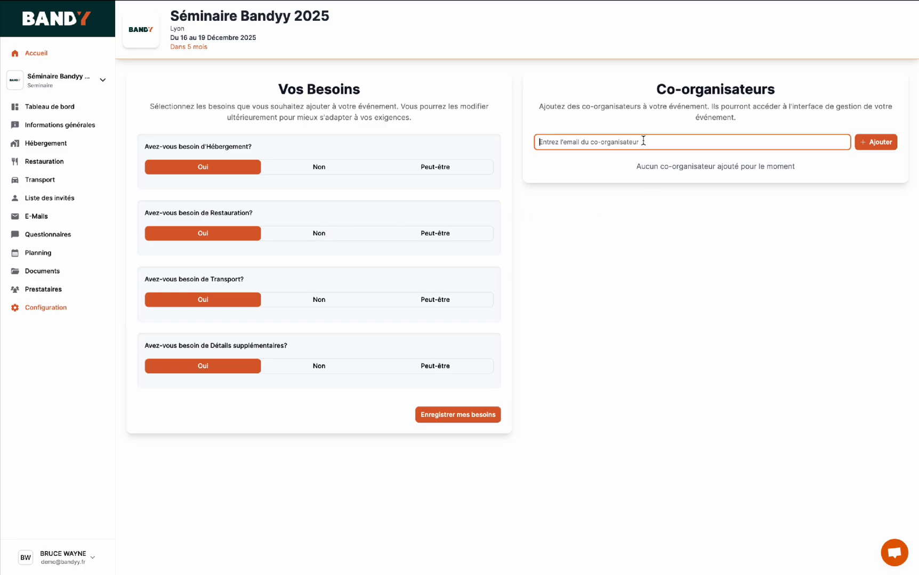
pyautogui.click(873, 142)
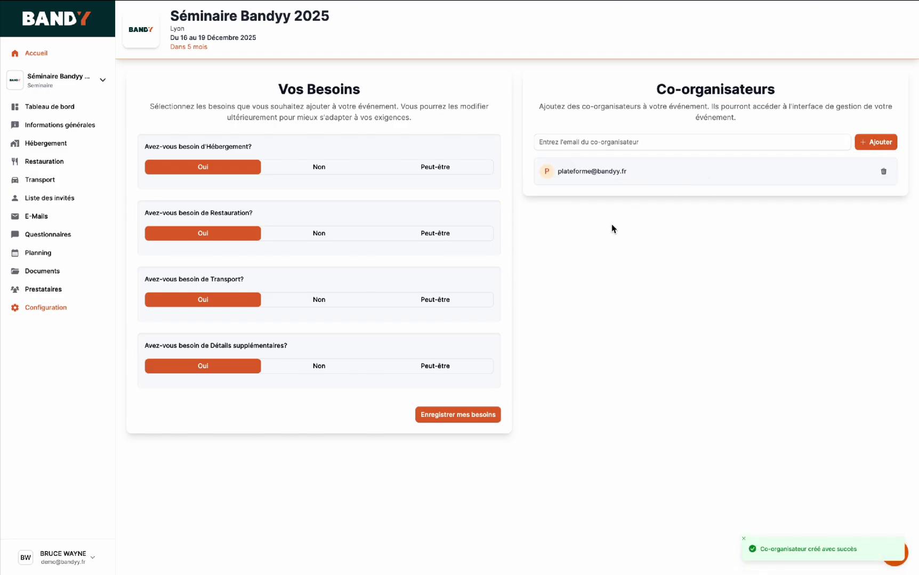
pyautogui.click(31, 189)
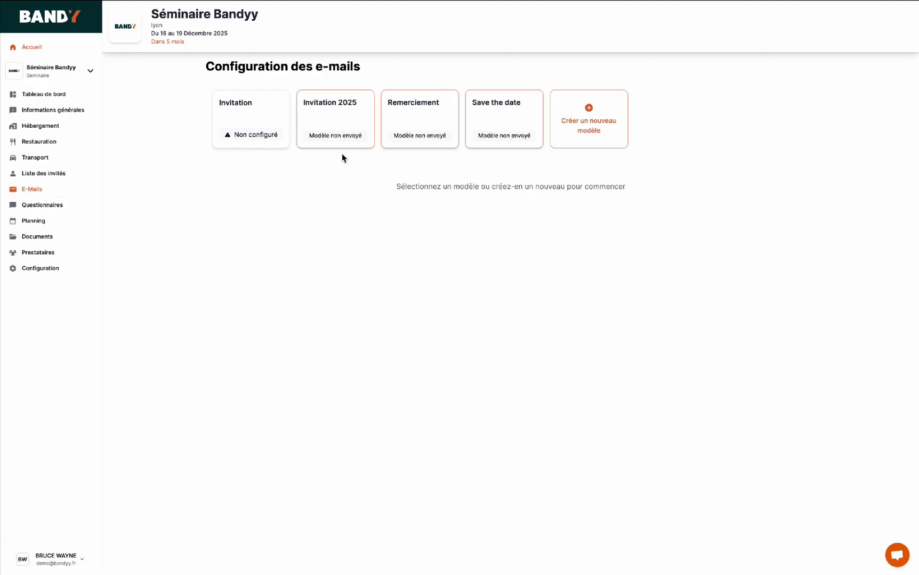
# - Open the Invitation 2025 template and insert the event banner at the top of the body
pyautogui.click(327, 119)
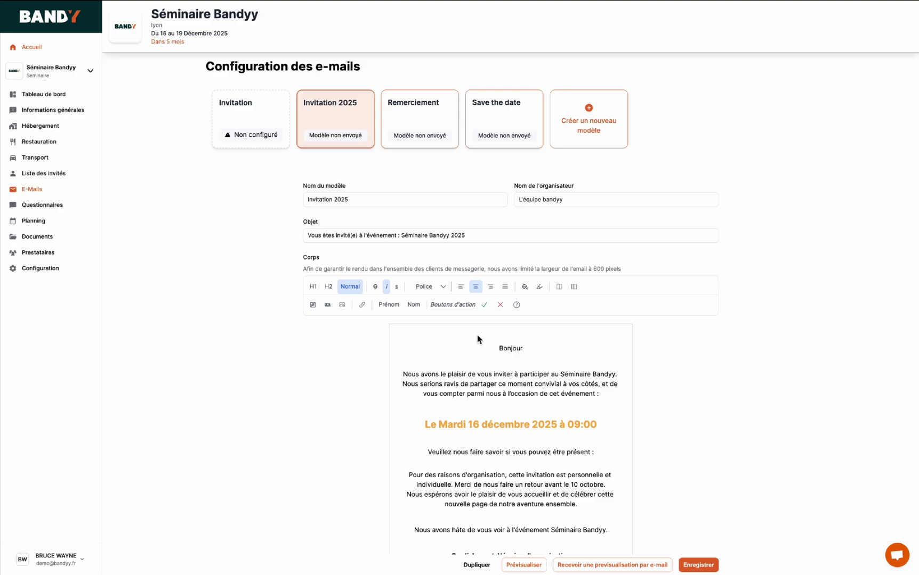
pyautogui.scroll(-1, 476, 330)
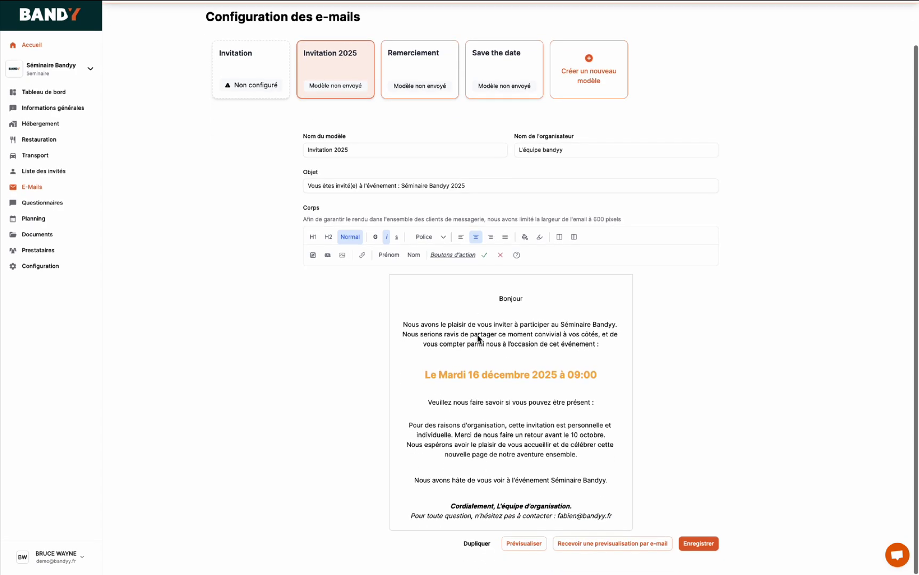
pyautogui.click(493, 288)
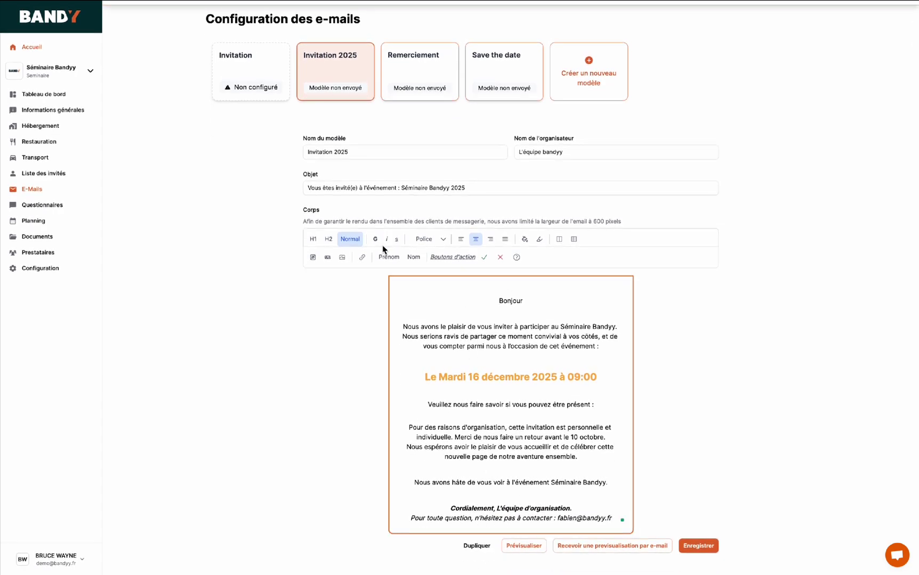
pyautogui.click(328, 258)
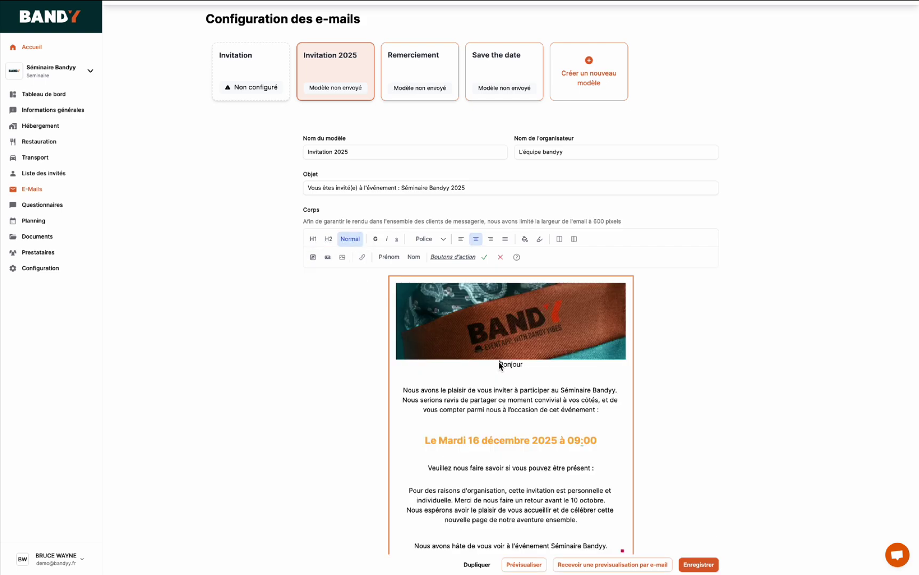
pyautogui.press('Return')
# - Add first-name and last-name tags, followed by a comma, after Bonjour
pyautogui.click(545, 380)
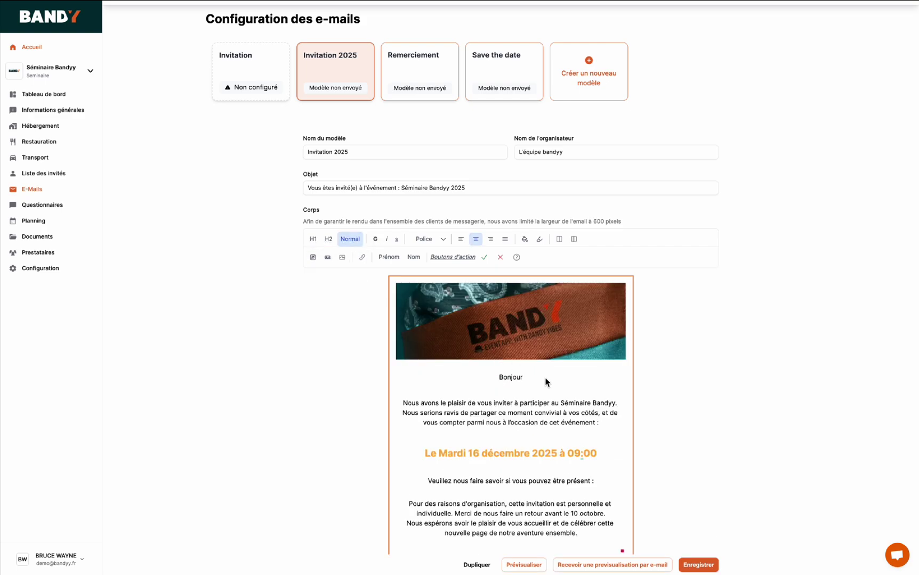
pyautogui.click(387, 257)
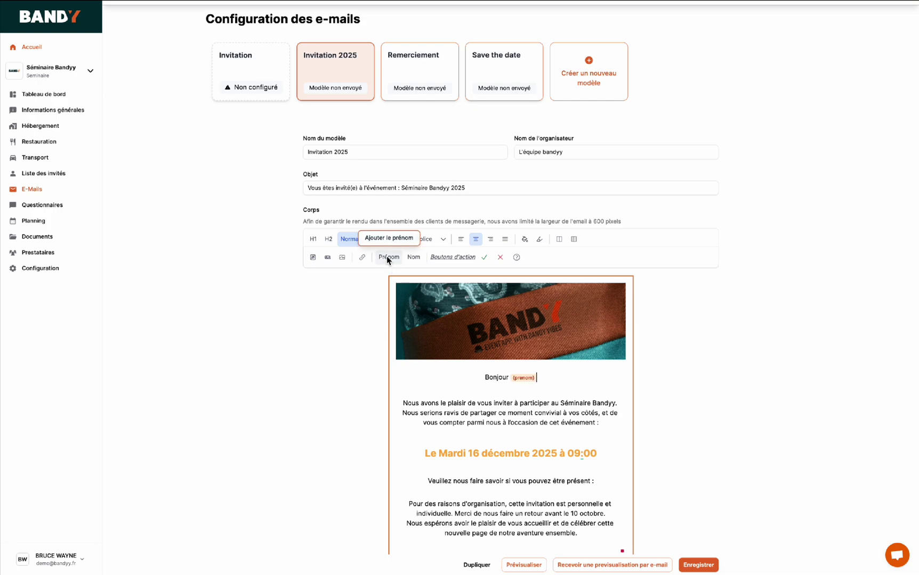
pyautogui.click(414, 258)
pyautogui.write(',')
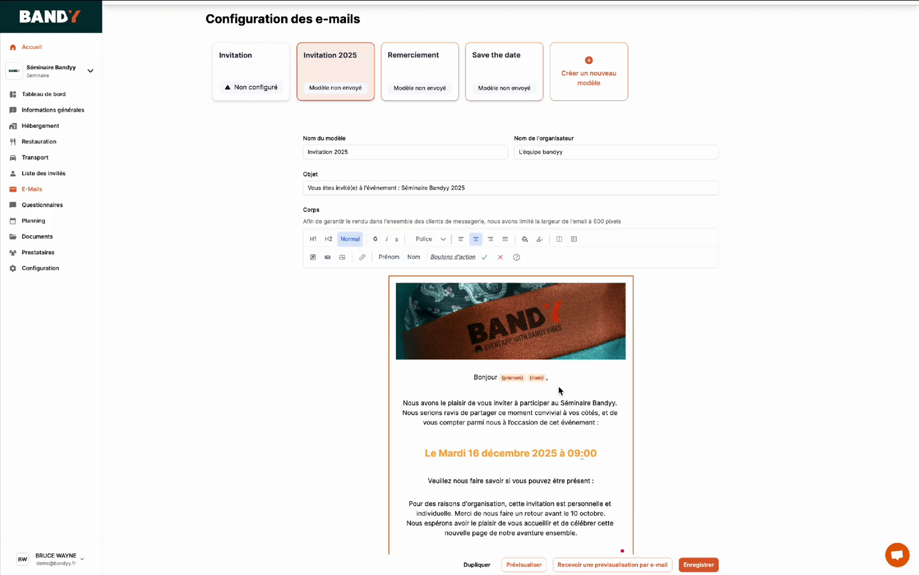
pyautogui.scroll(-2, 558, 386)
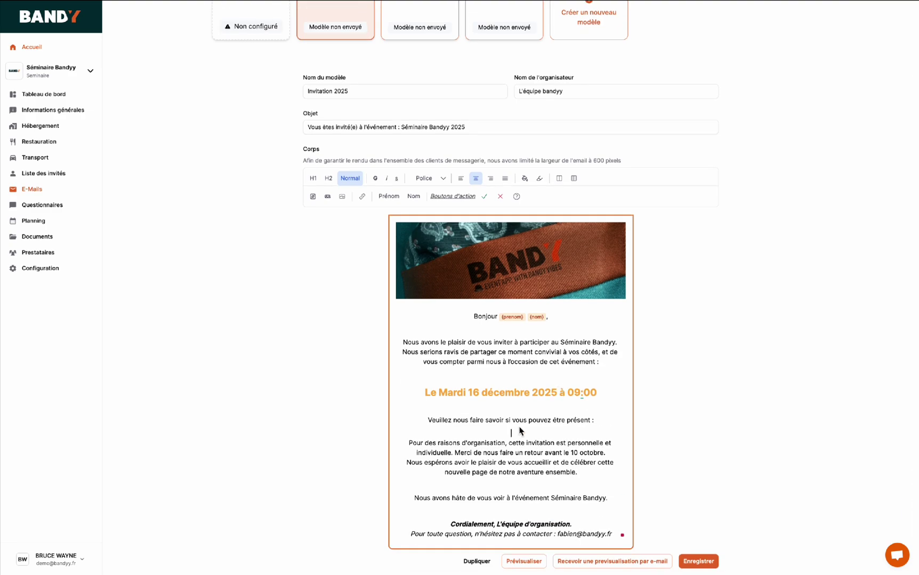
# - Insert Accepter (green), Refuser (red) and Peut-être (grey) buttons in a row, with spacing
pyautogui.click(485, 198)
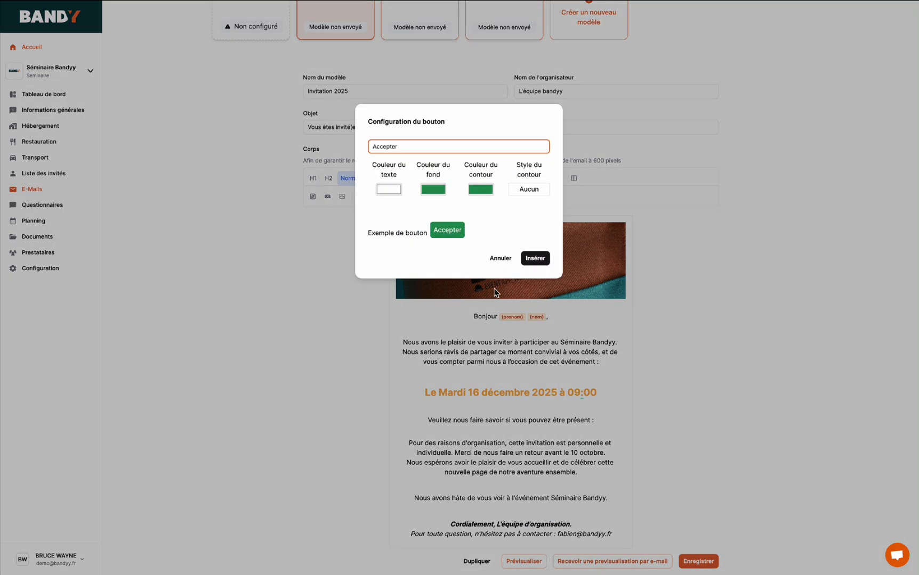
pyautogui.click(539, 260)
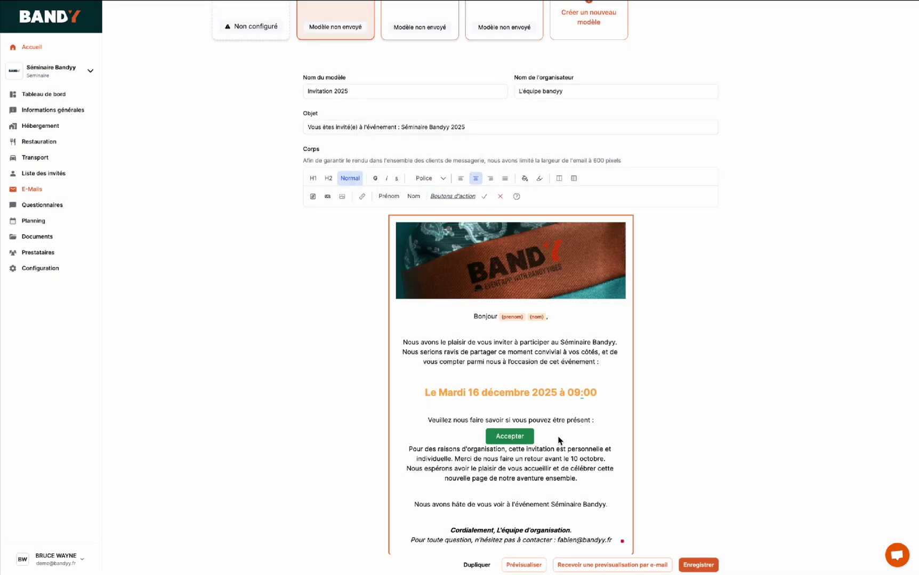
pyautogui.click(500, 197)
pyautogui.click(537, 261)
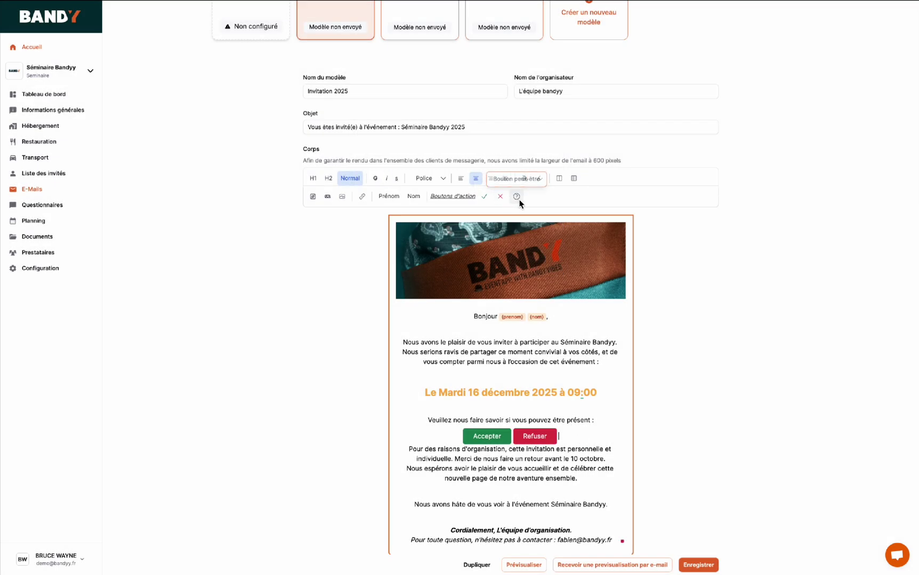
pyautogui.click(516, 196)
pyautogui.click(539, 261)
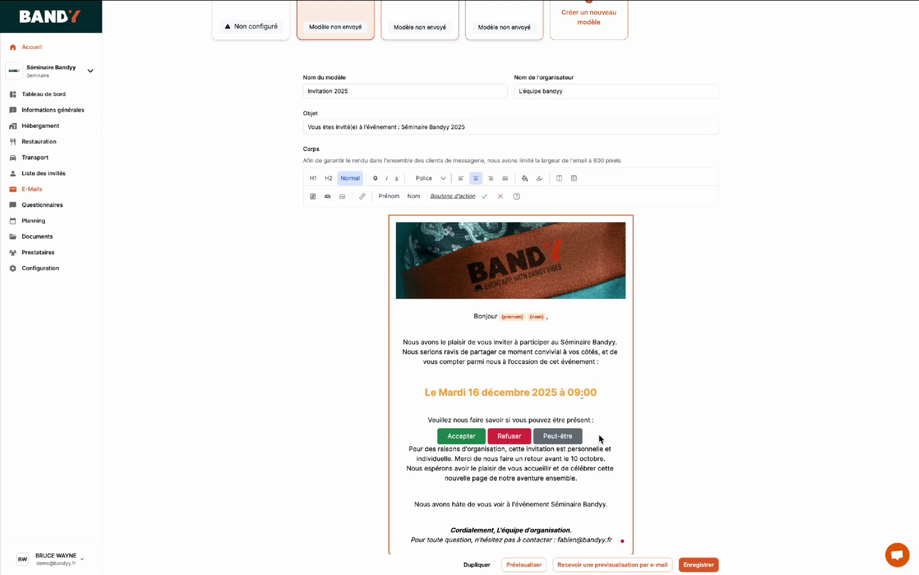
pyautogui.press('Return')
pyautogui.press('Return')
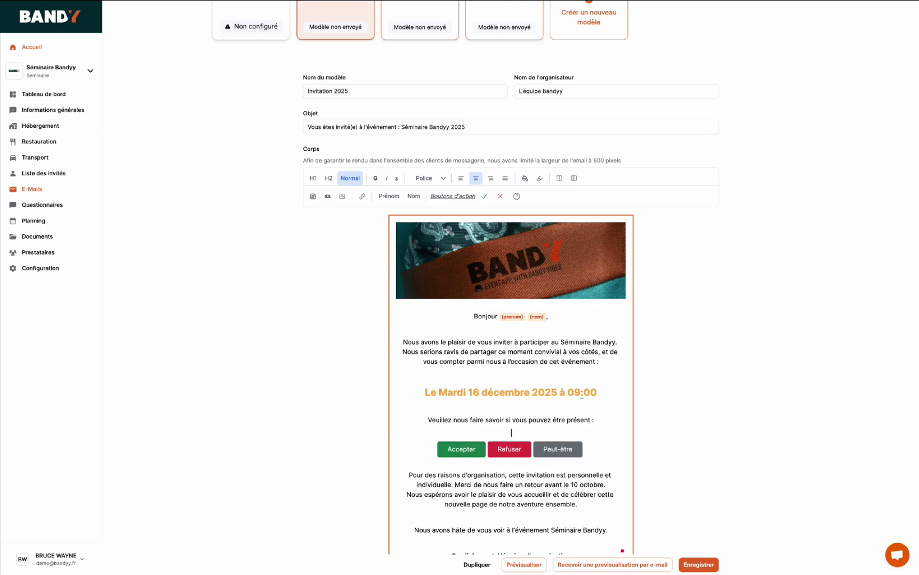
pyautogui.scroll(-2, 601, 425)
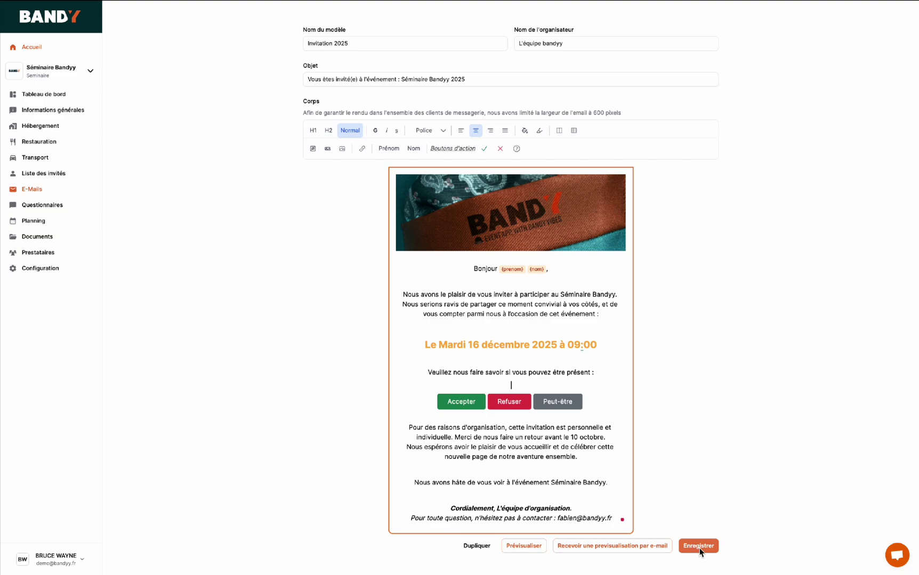
# - Save Invitation 2025 and send a preview to the account's own e-mail address
pyautogui.click(699, 549)
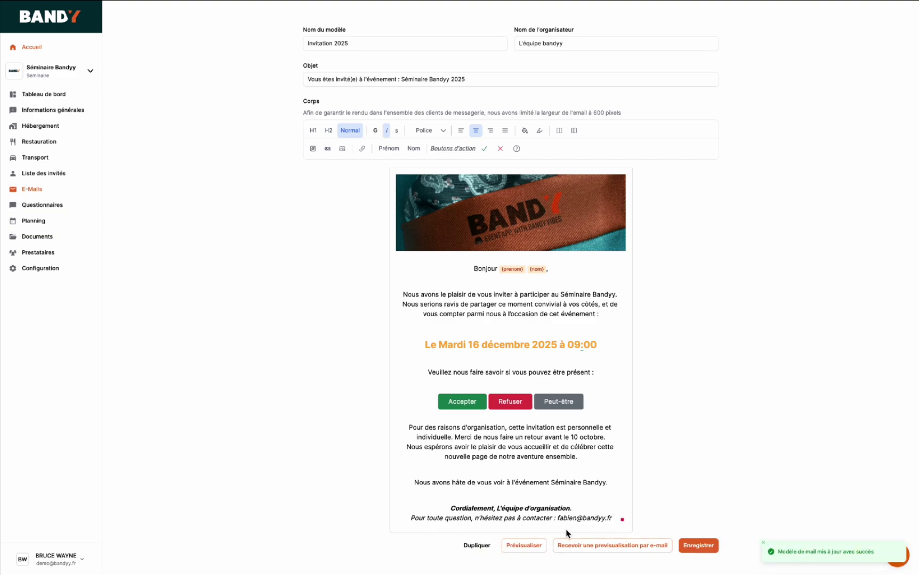
pyautogui.click(593, 549)
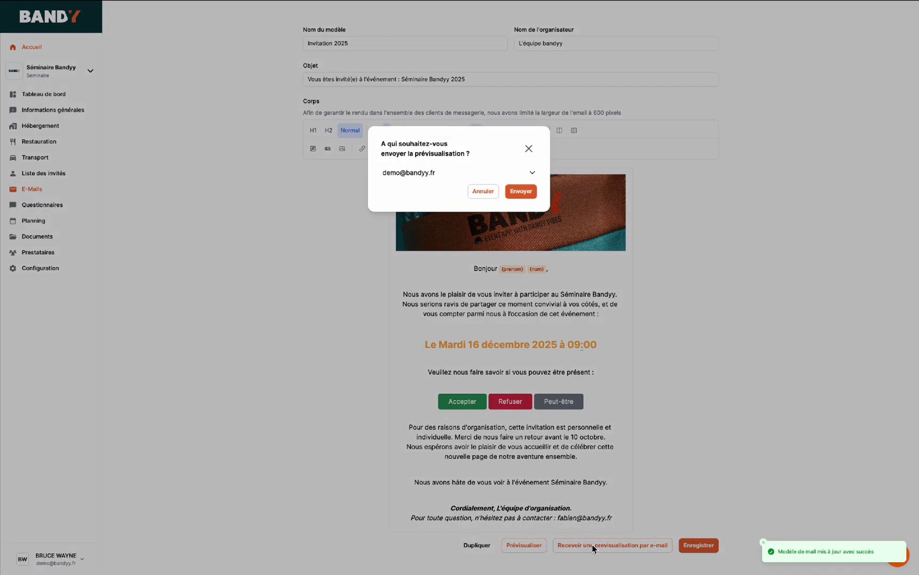
pyautogui.click(519, 193)
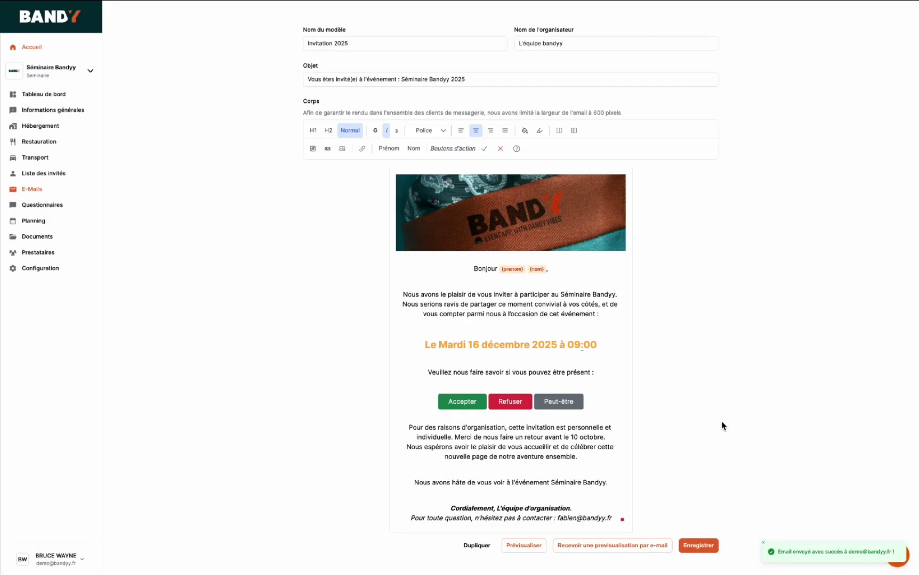
pyautogui.scroll(3, 734, 432)
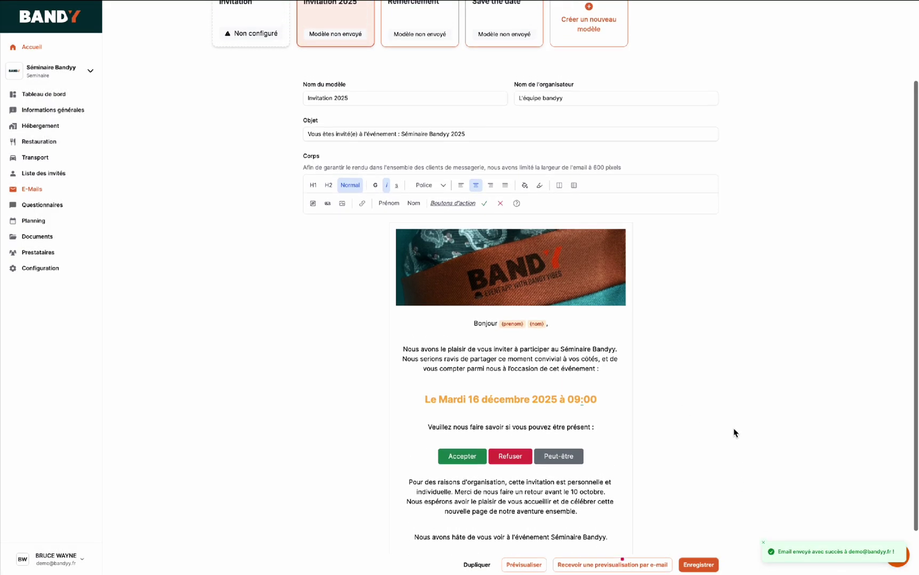
pyautogui.scroll(-3, 731, 448)
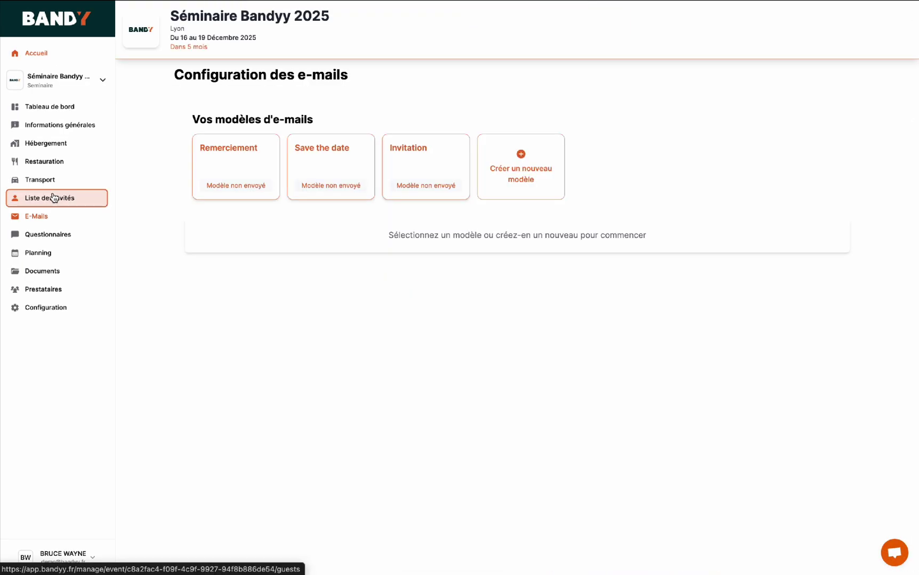
pyautogui.click(46, 199)
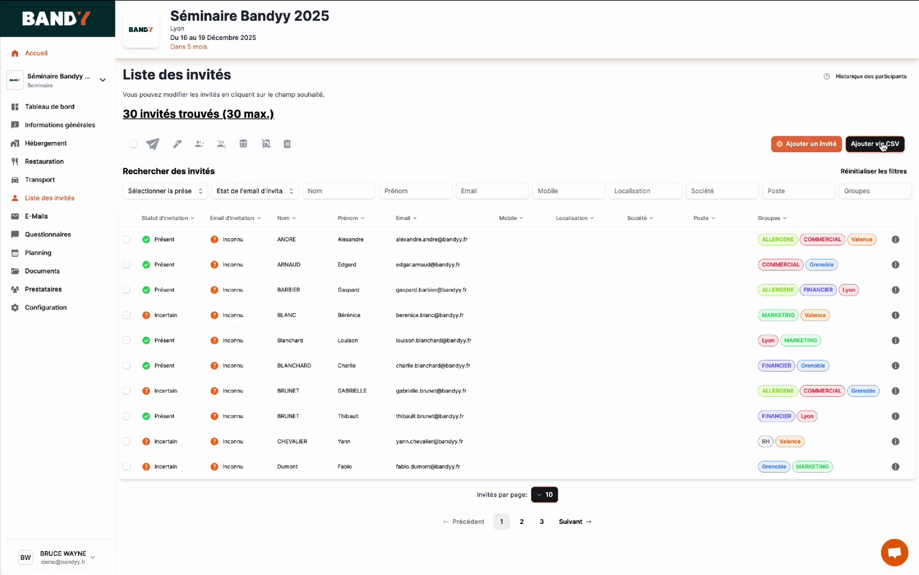
pyautogui.click(863, 146)
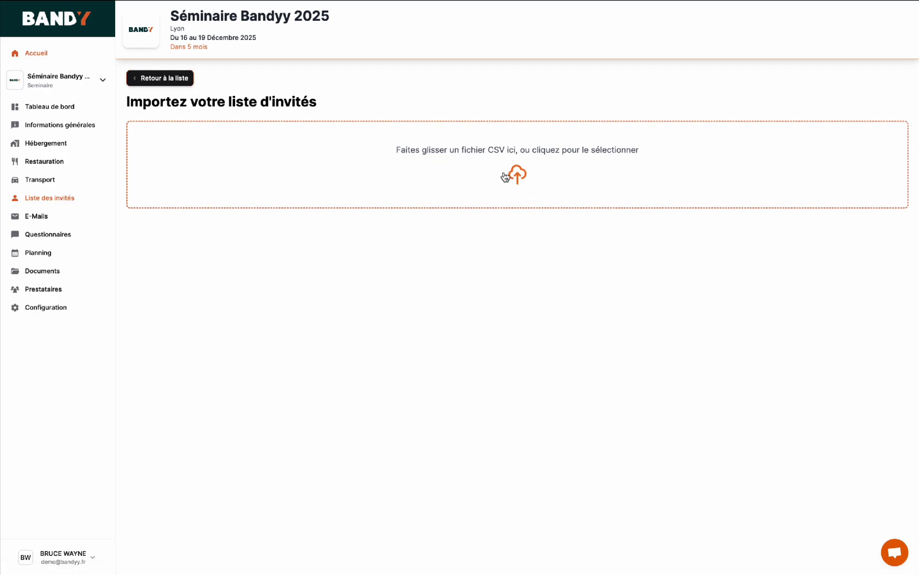
pyautogui.click(162, 78)
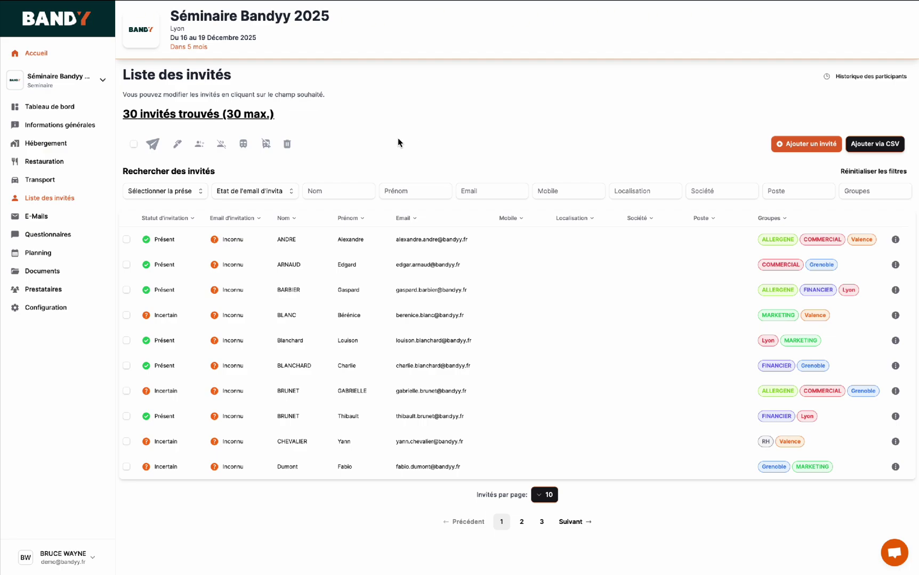
# - Inspect the attendance and e-mail status filters without changing them
pyautogui.click(179, 193)
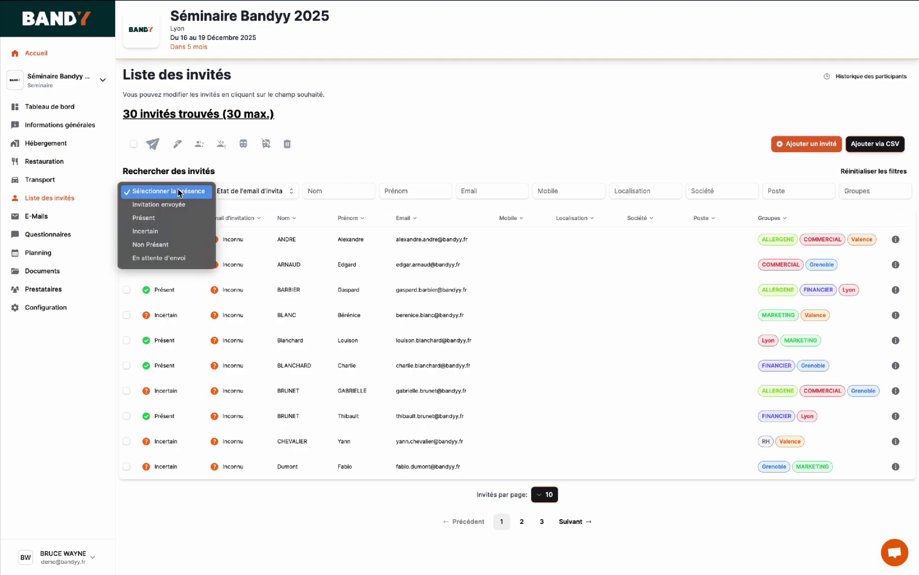
pyautogui.click(179, 192)
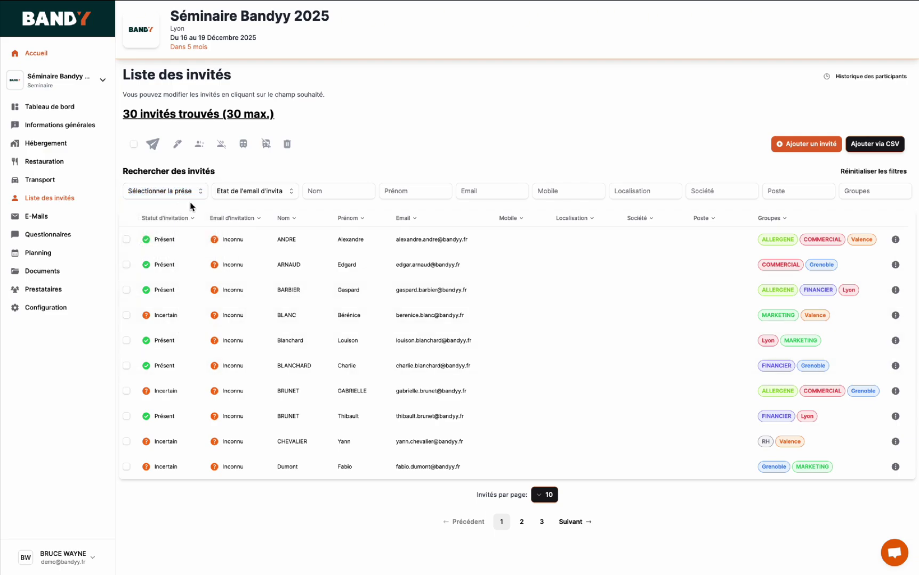
pyautogui.click(263, 192)
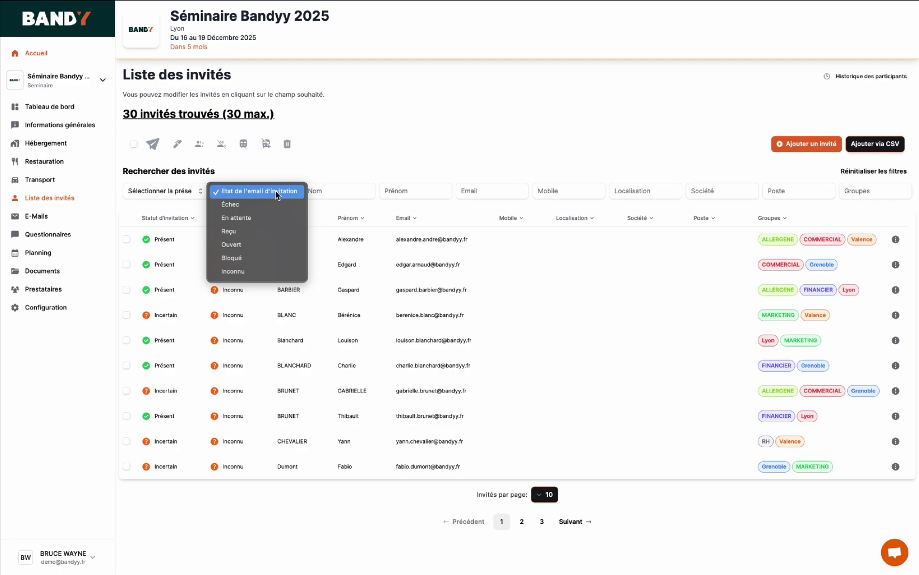
pyautogui.click(277, 195)
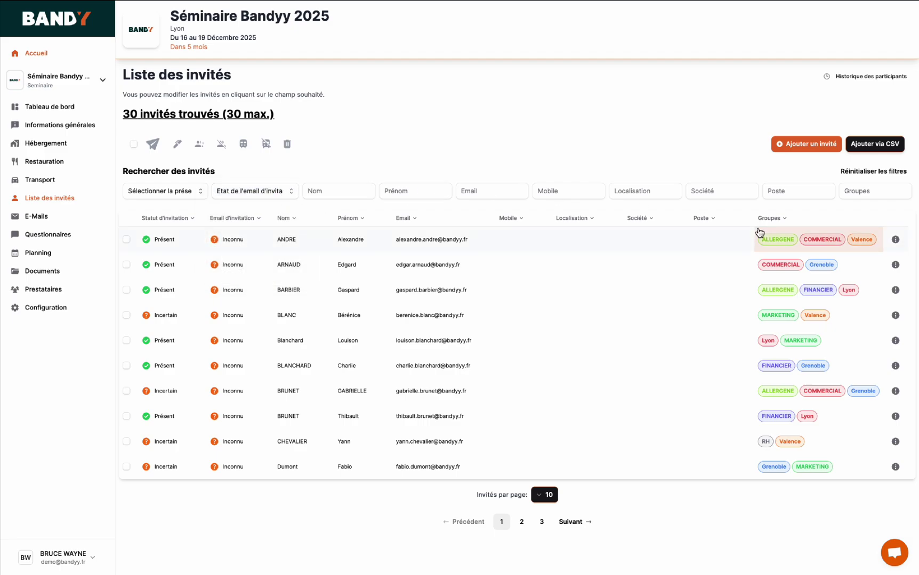
# - Add the ALLERGENE group to two guests' Groupes cells
pyautogui.click(855, 270)
pyautogui.click(802, 312)
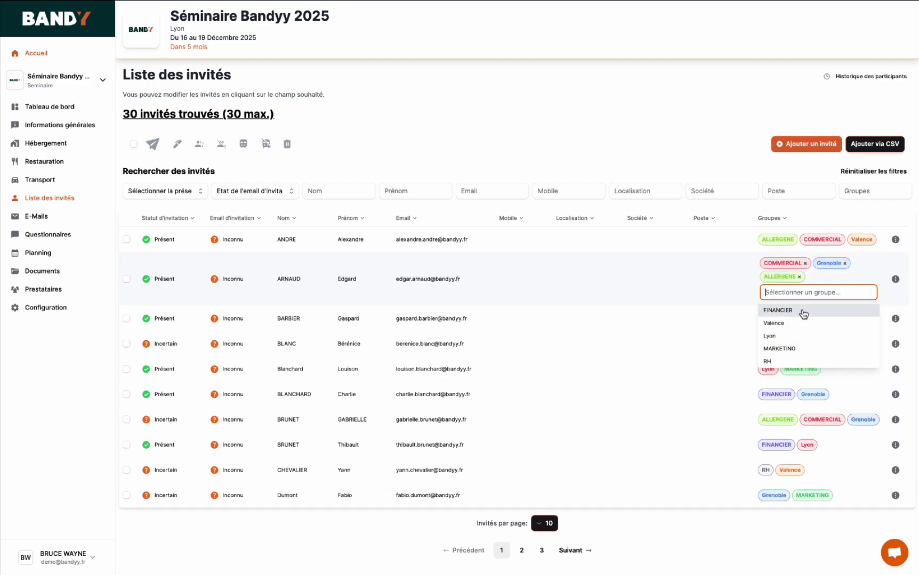
pyautogui.click(750, 169)
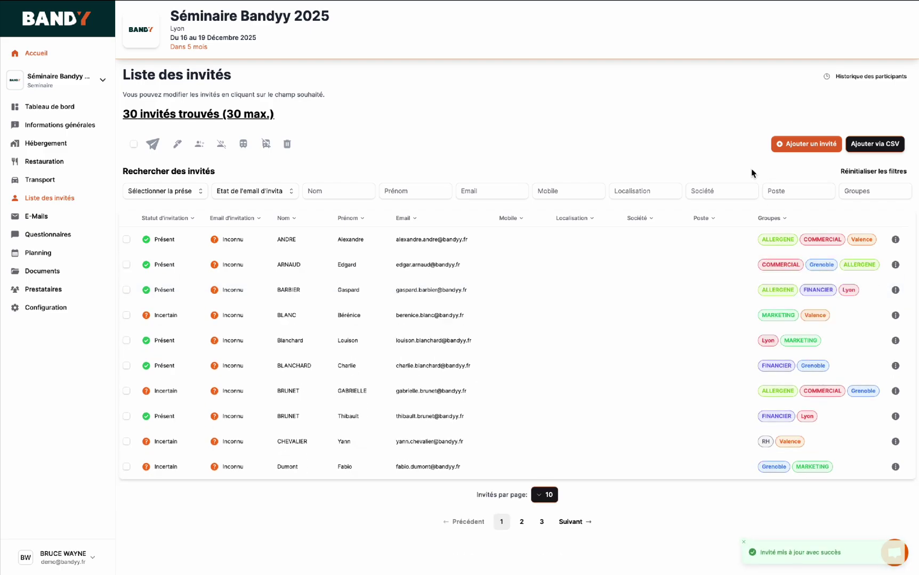
pyautogui.click(842, 341)
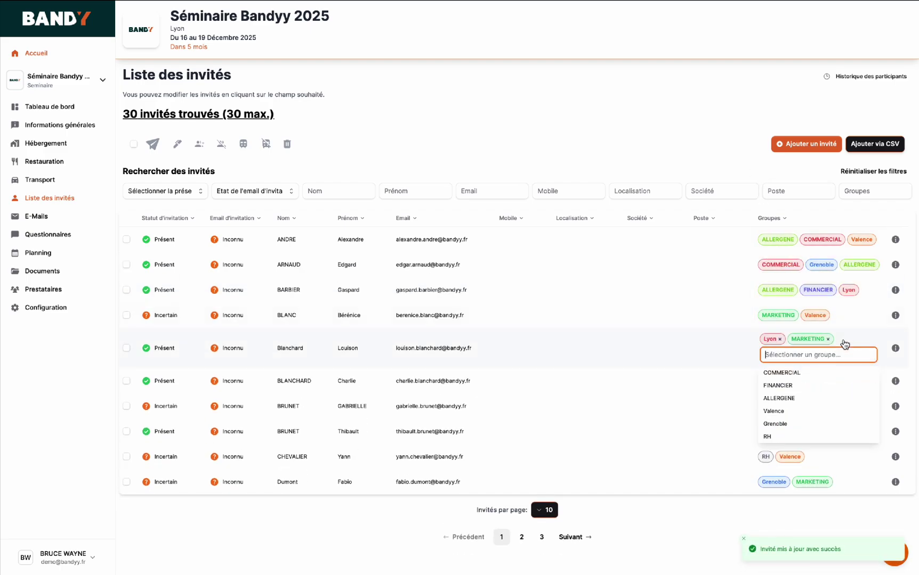
pyautogui.click(800, 398)
pyautogui.click(681, 158)
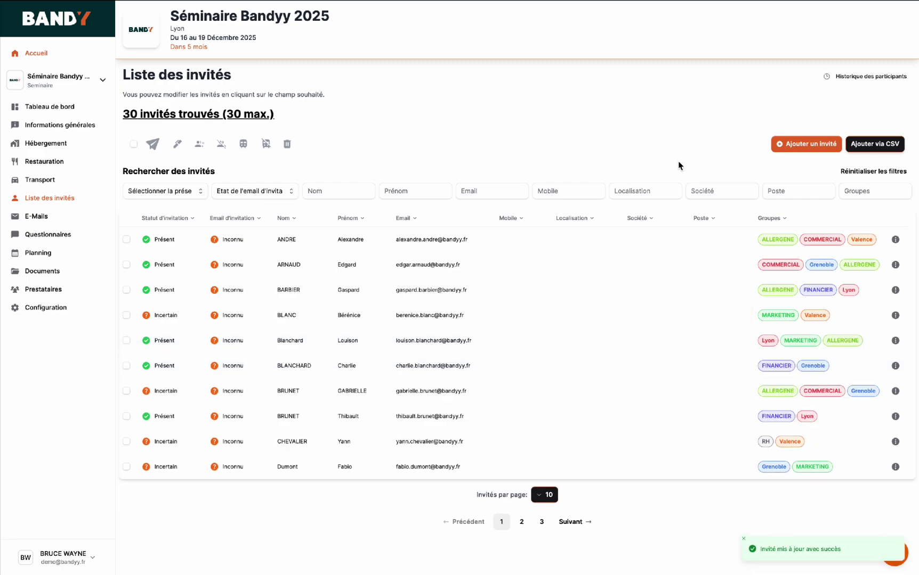
# - Set the guest list to show 20 guests per page
pyautogui.click(546, 495)
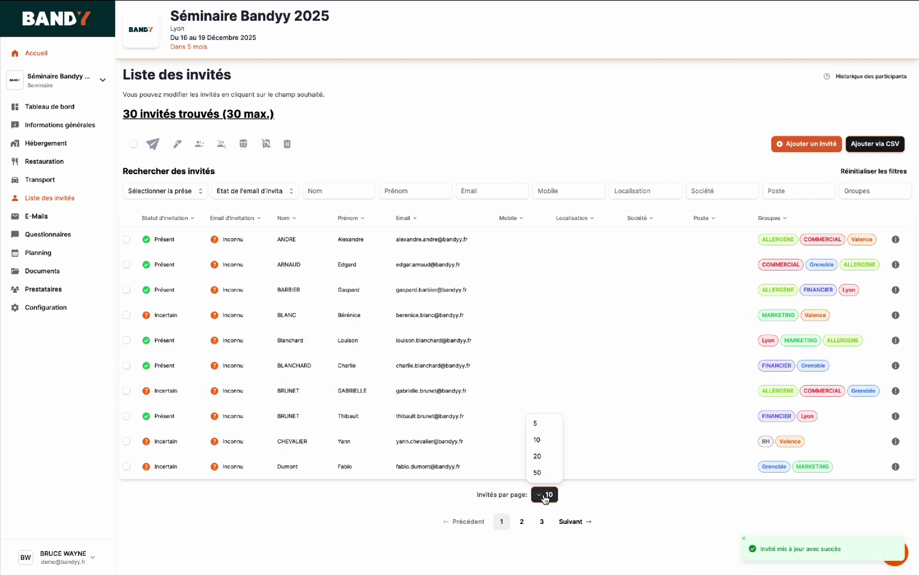
pyautogui.click(544, 458)
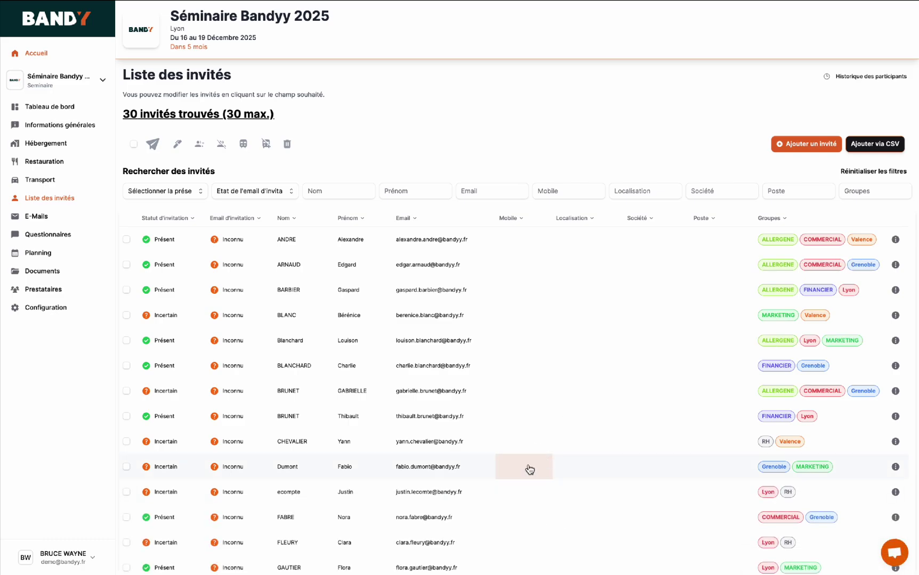
pyautogui.scroll(-4, 529, 469)
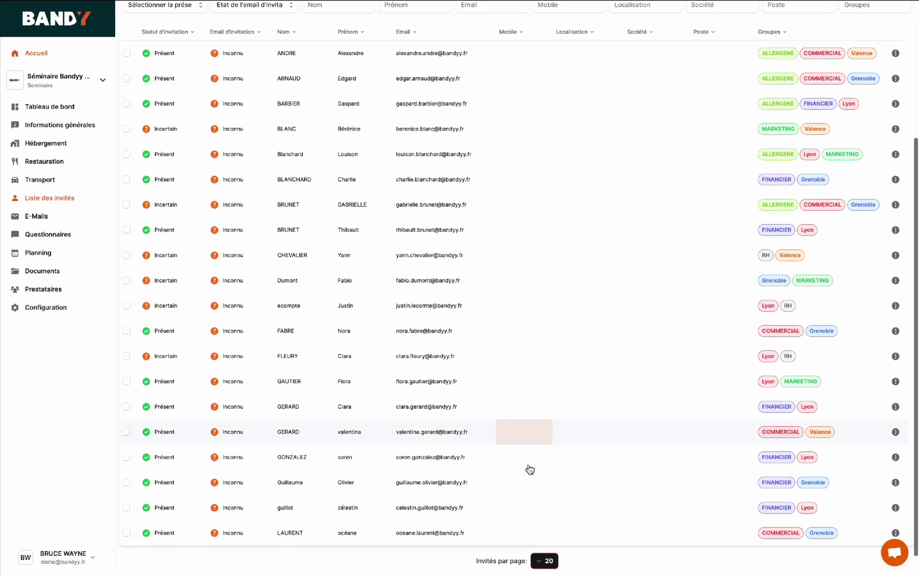
pyautogui.scroll(3, 529, 469)
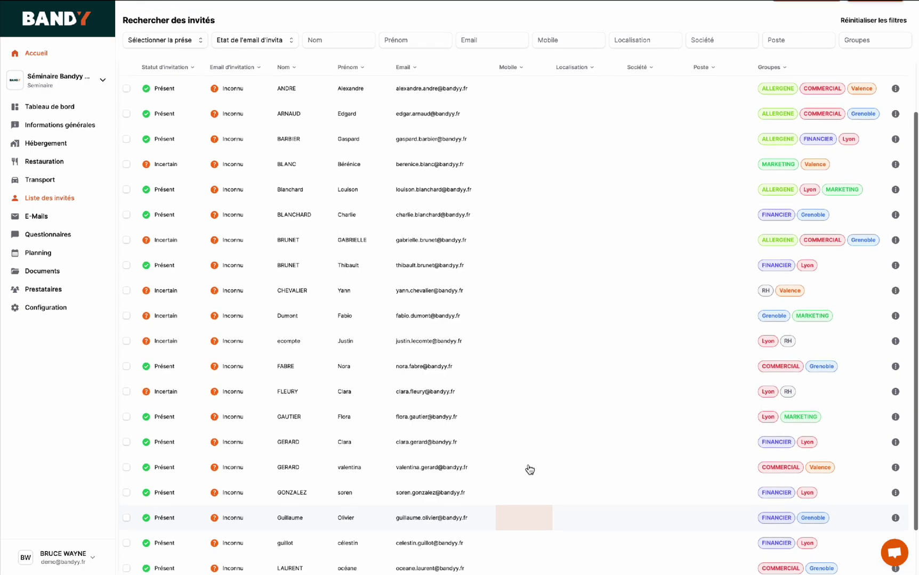
pyautogui.scroll(1, 529, 468)
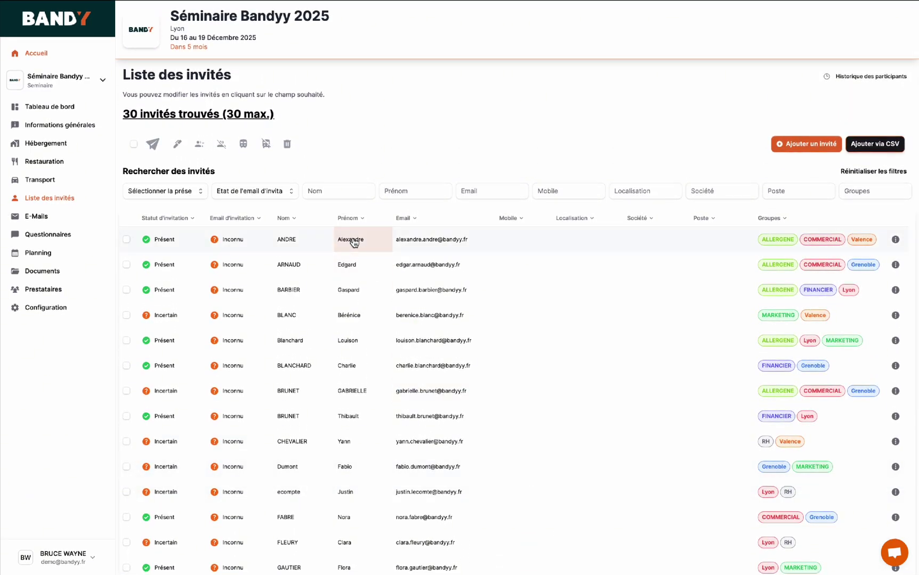
# - Select all 30 guests, pick the Save the date template, then close the message dialog
pyautogui.click(134, 144)
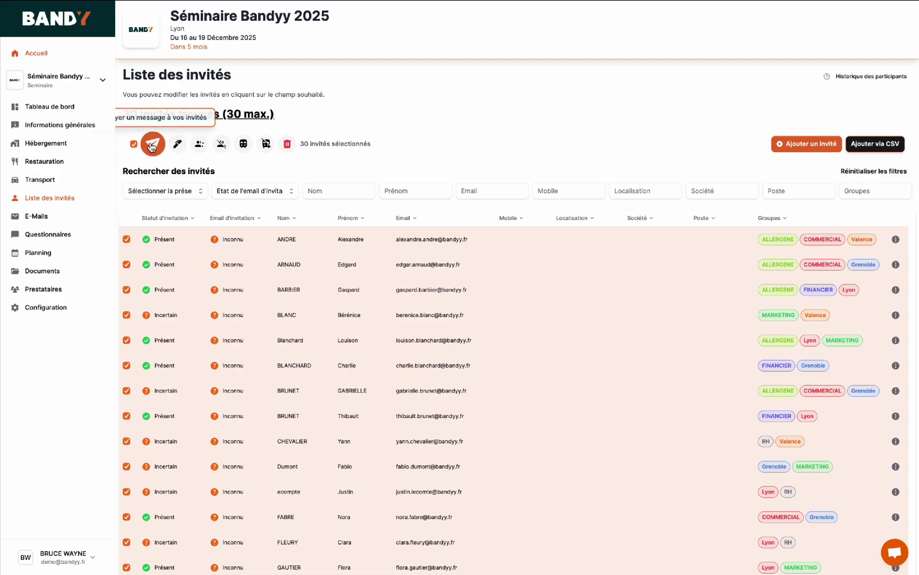
pyautogui.click(153, 144)
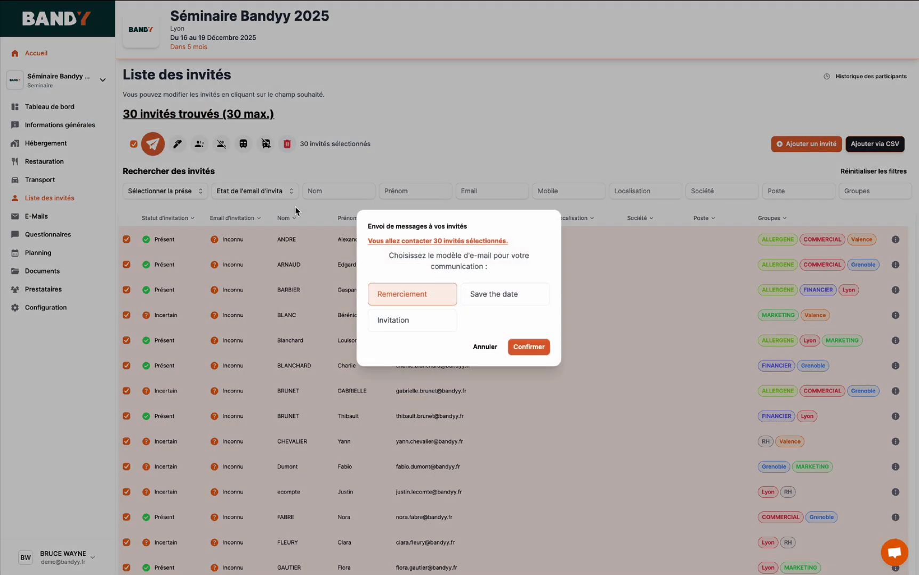
pyautogui.click(485, 299)
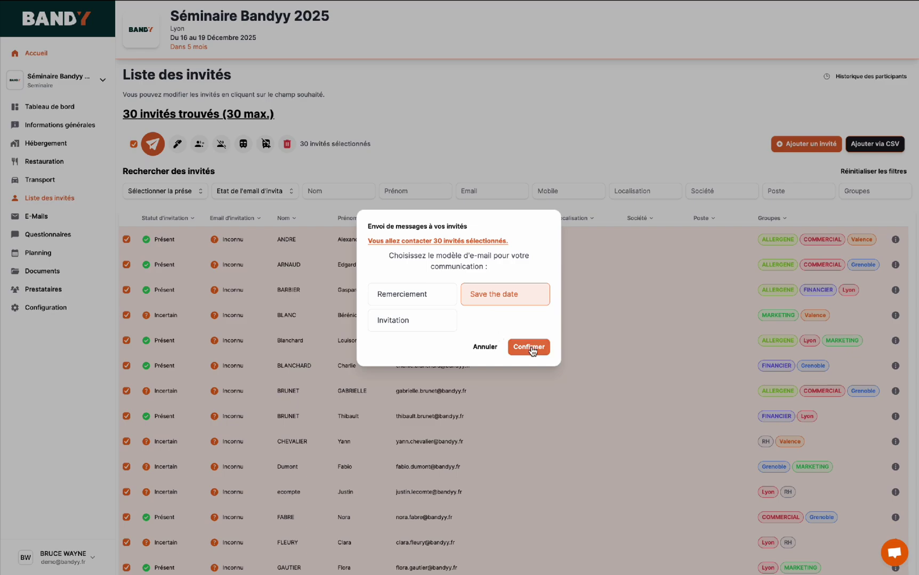
pyautogui.click(539, 379)
pyautogui.click(51, 143)
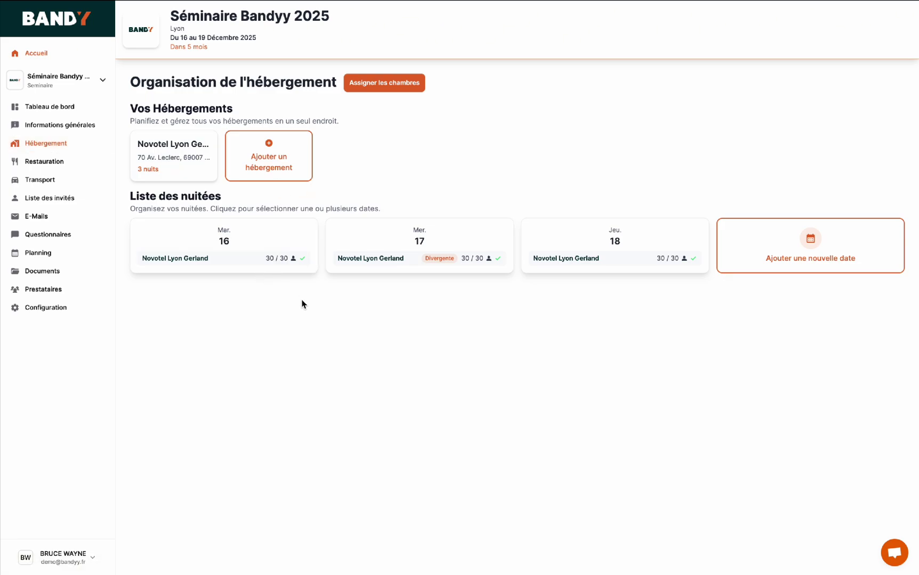
# - Check Novotel Lyon Gerland's nights 16 and 18, leaving 8 single and 11 twin rooms
pyautogui.click(178, 156)
pyautogui.scroll(-3, 177, 151)
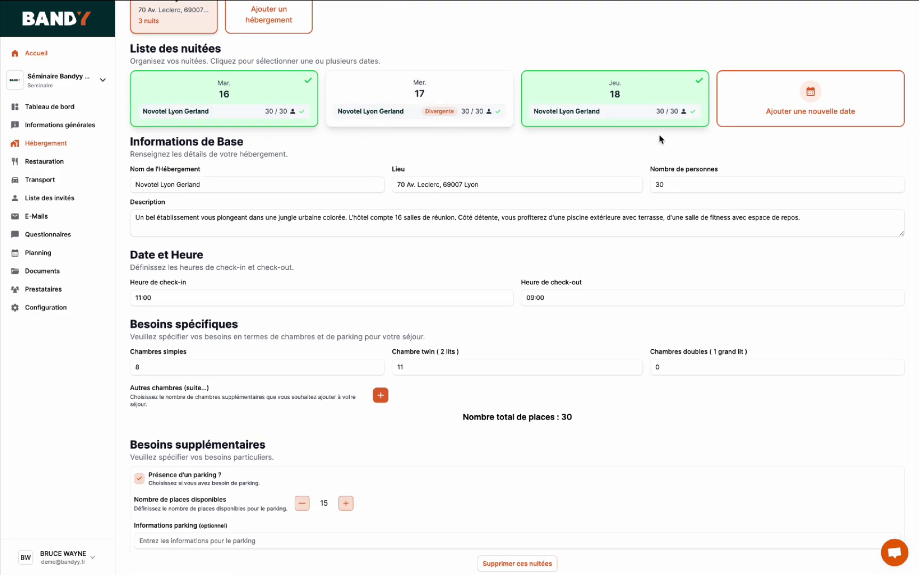
pyautogui.scroll(-2, 452, 189)
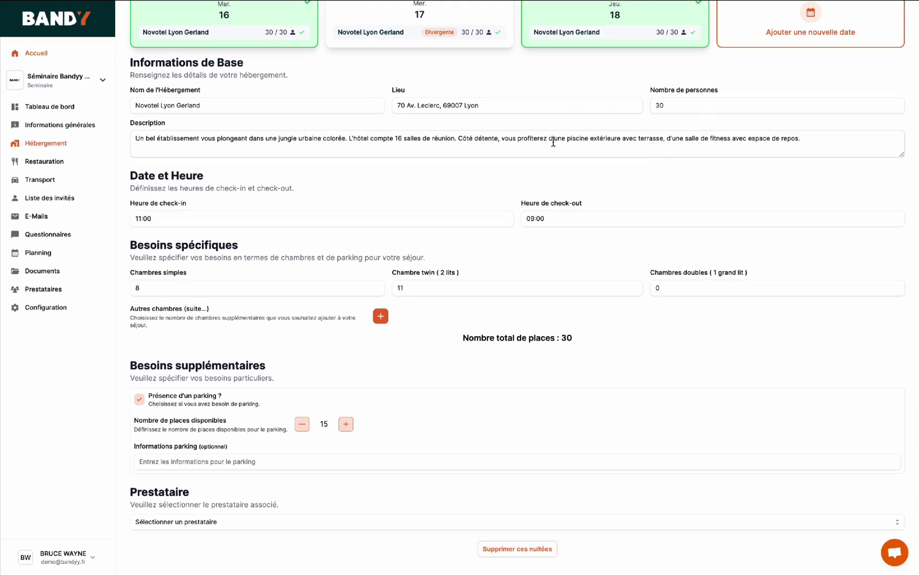
pyautogui.click(375, 291)
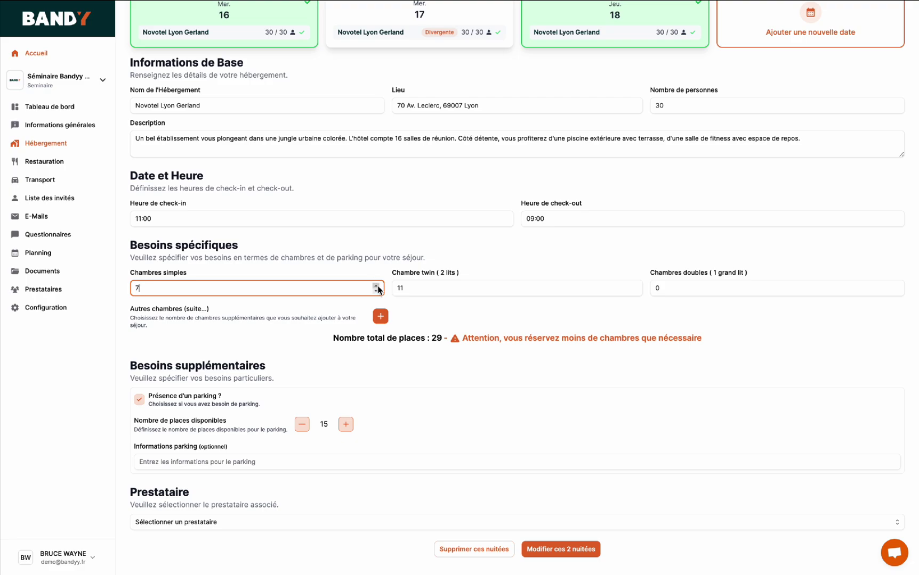
pyautogui.click(376, 286)
pyautogui.click(377, 287)
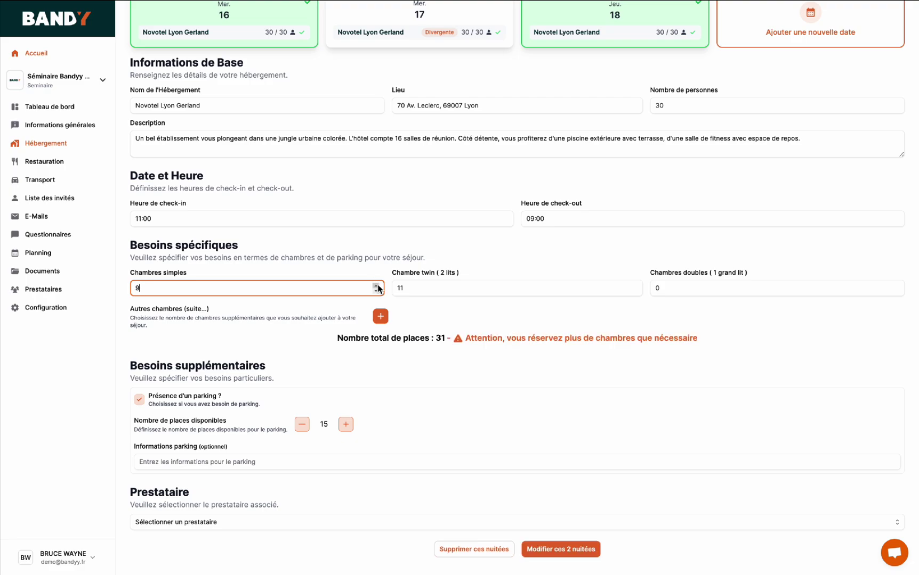
pyautogui.click(377, 292)
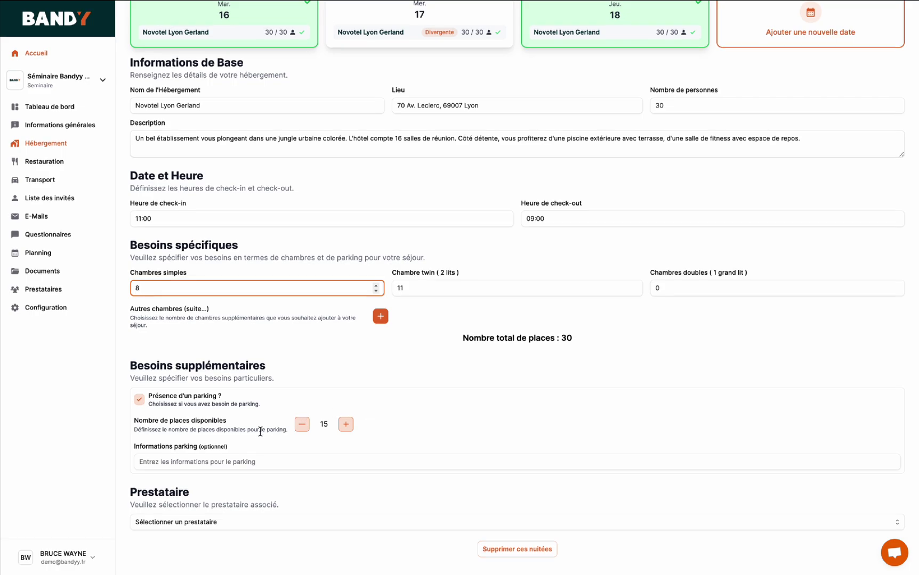
pyautogui.scroll(-1, 420, 450)
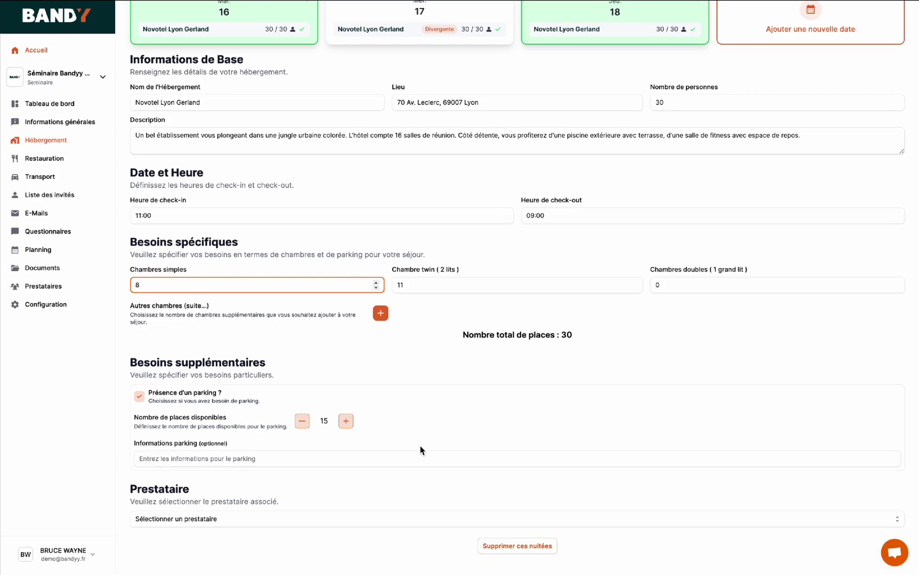
pyautogui.scroll(1, 420, 451)
pyautogui.scroll(-1, 419, 451)
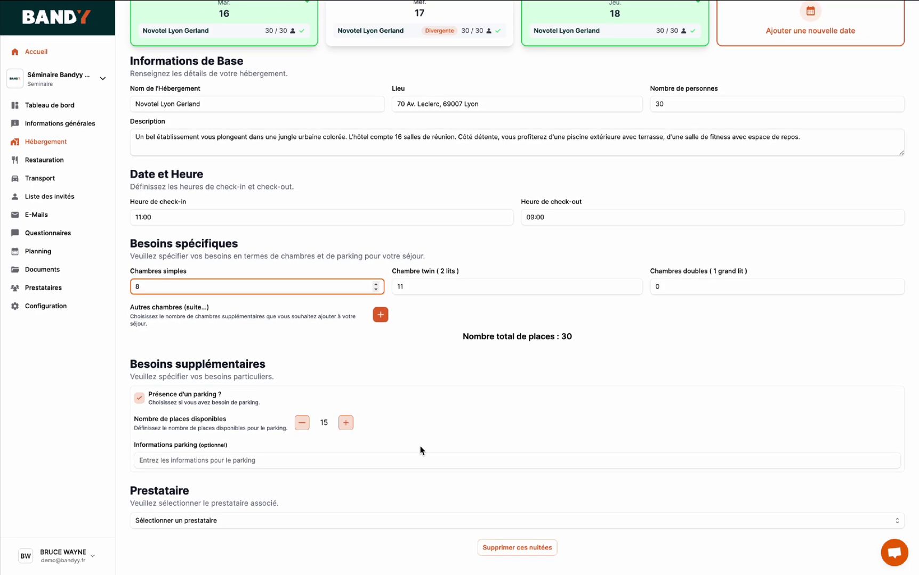
pyautogui.scroll(1, 420, 451)
pyautogui.scroll(5, 420, 451)
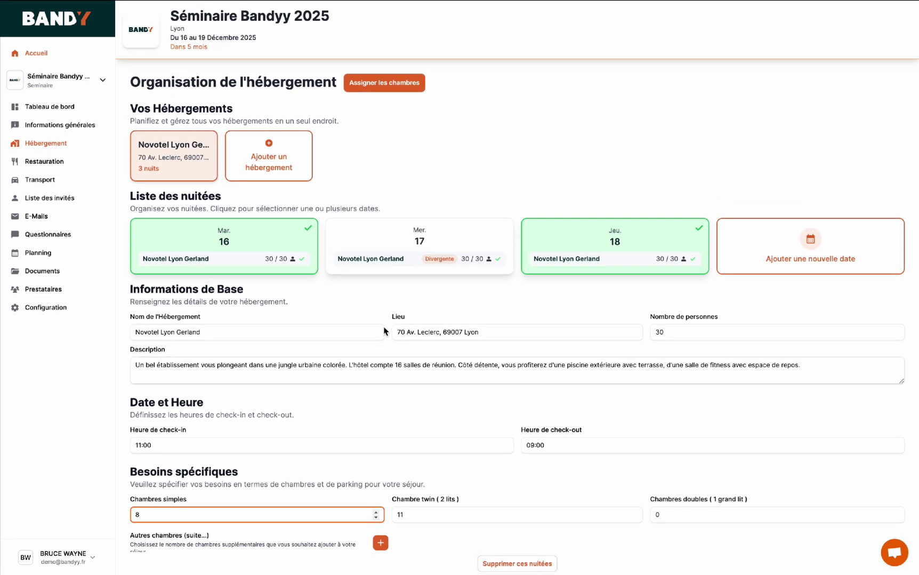
# - Bring up the room assignment for Novotel Lyon Gerland on Tuesday 16 December 2025
pyautogui.click(381, 84)
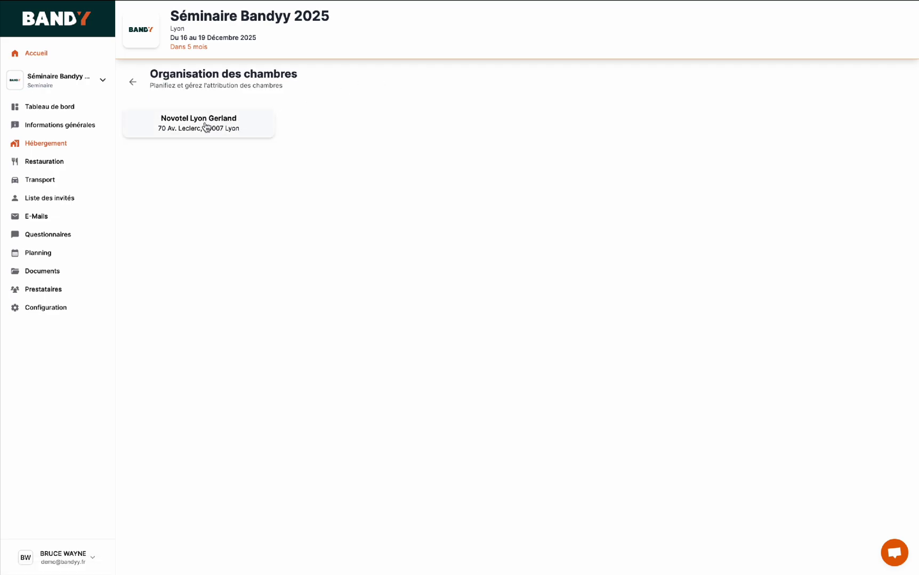
pyautogui.click(205, 127)
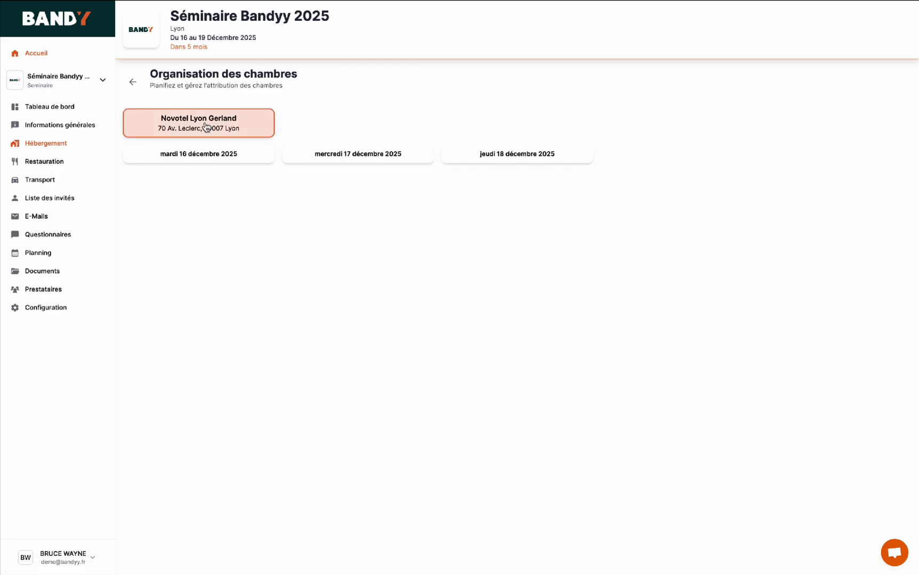
pyautogui.click(210, 157)
pyautogui.scroll(-2, 265, 285)
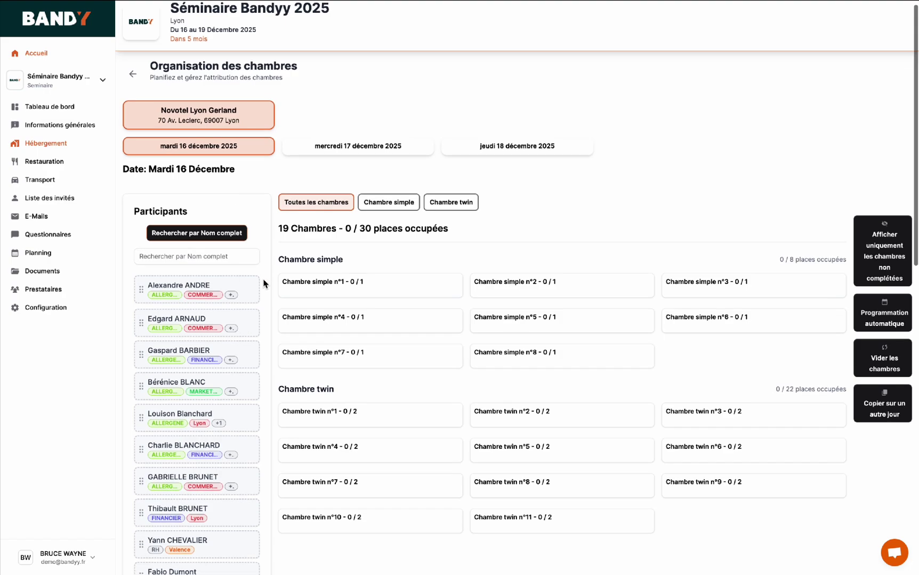
pyautogui.scroll(-5, 226, 435)
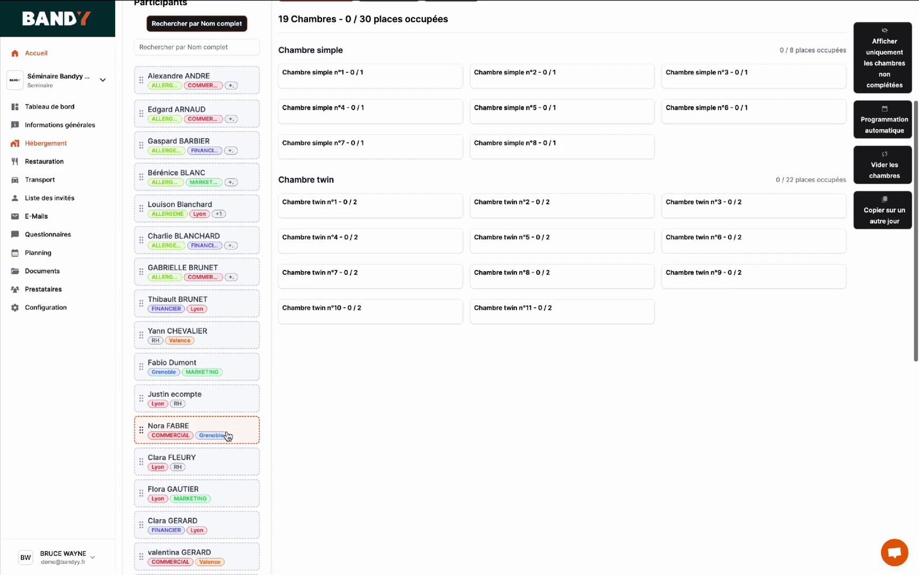
pyautogui.scroll(-4, 227, 436)
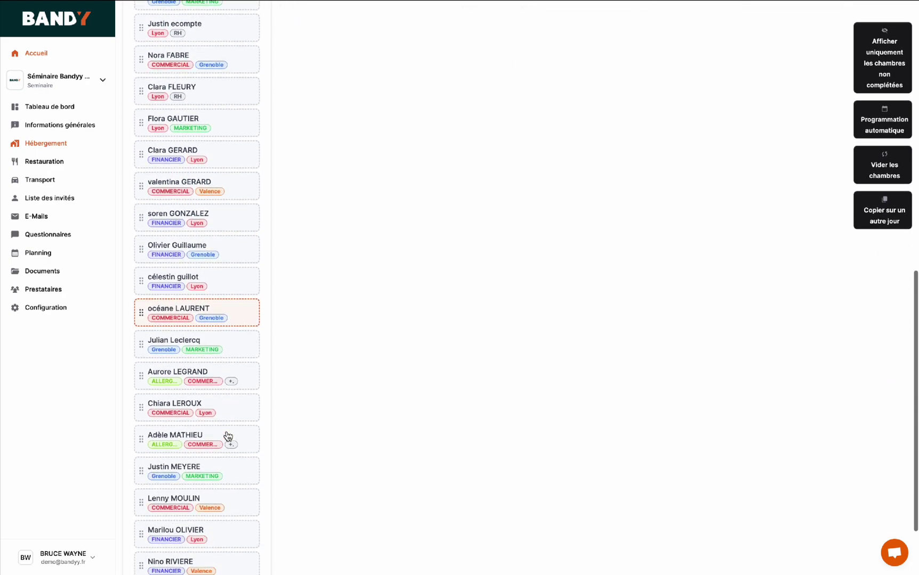
pyautogui.scroll(9, 227, 437)
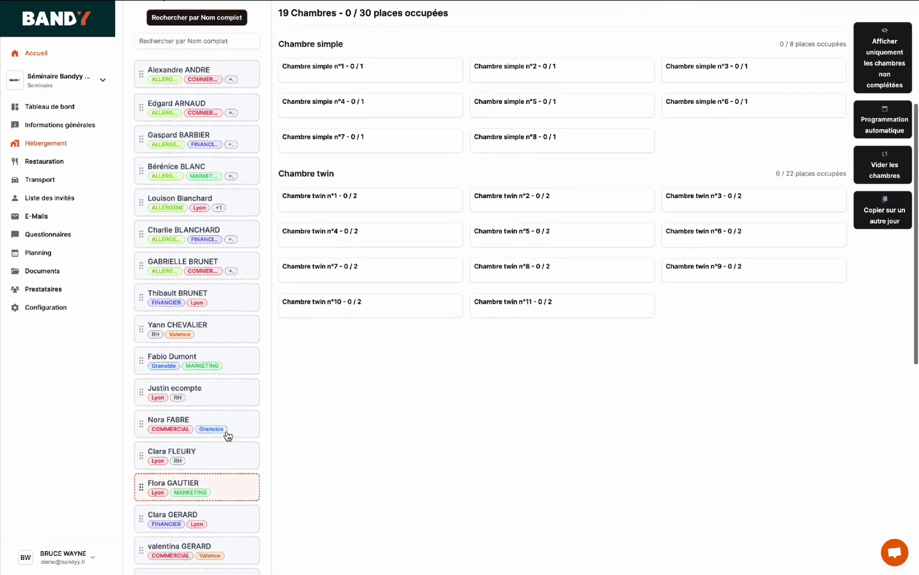
pyautogui.scroll(1, 227, 436)
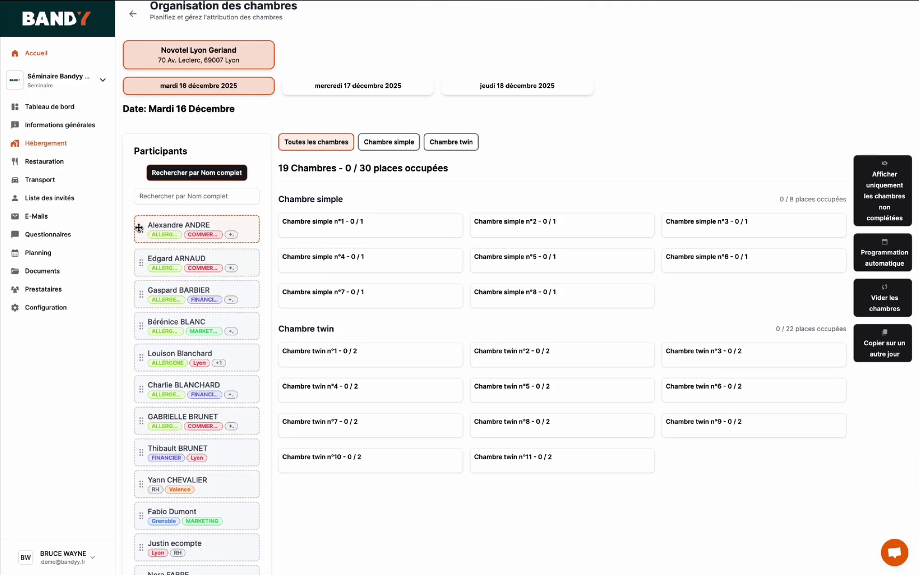
# - Place the first two listed participants in Chambre simple n°1 and Chambre simple n°2
pyautogui.moveTo(139, 228); pyautogui.dragTo(308, 231)
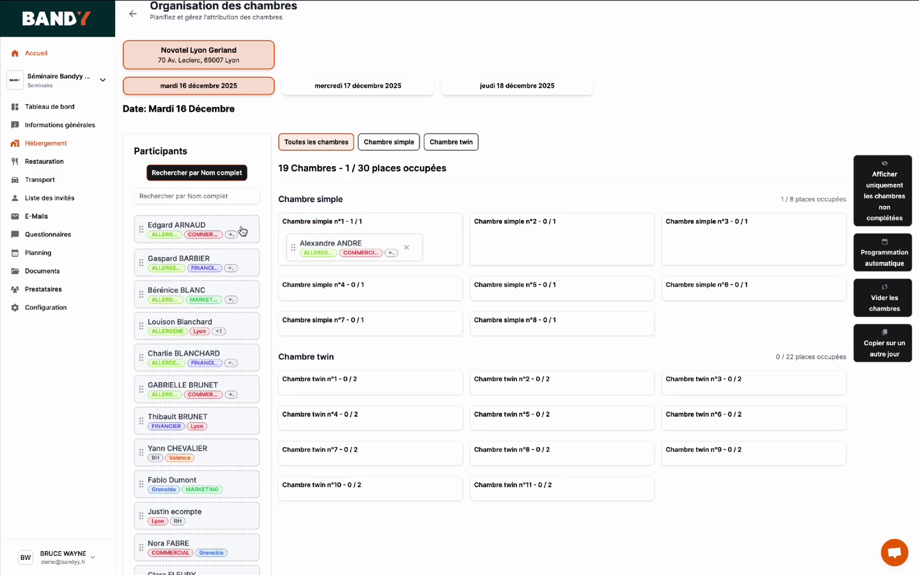
pyautogui.moveTo(141, 229); pyautogui.dragTo(480, 246)
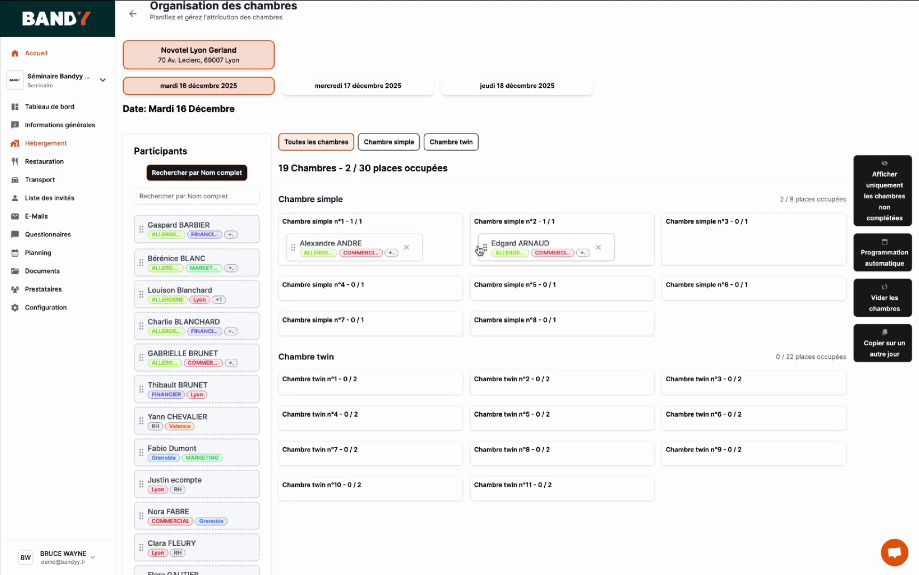
pyautogui.click(886, 258)
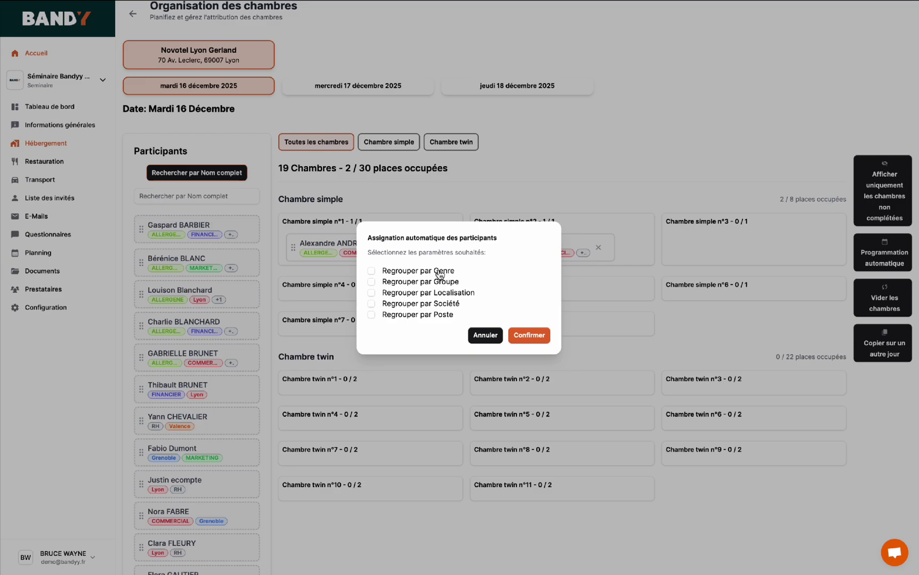
# - Auto-assign remaining participants grouped by gender, despite missing gender data, filling all 30/30 places
pyautogui.click(439, 275)
pyautogui.click(524, 335)
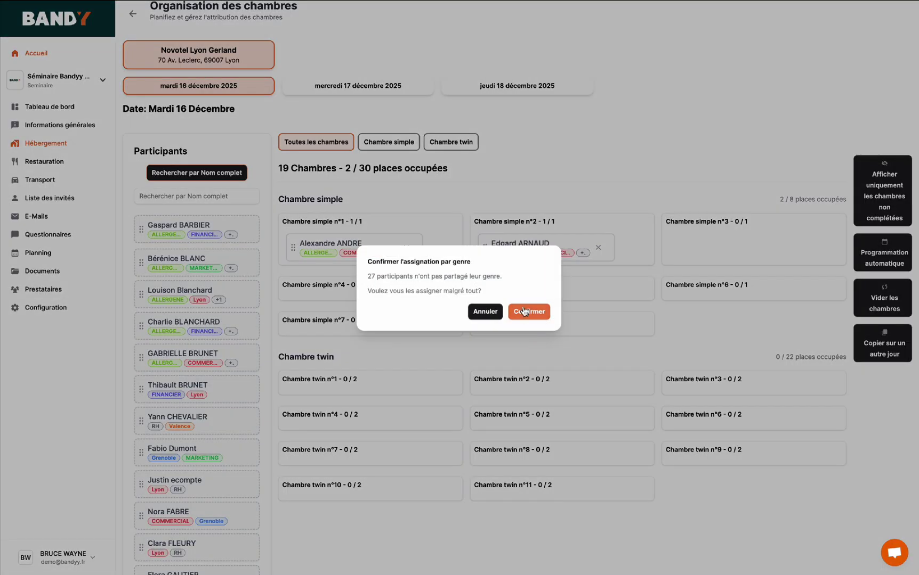
pyautogui.click(524, 312)
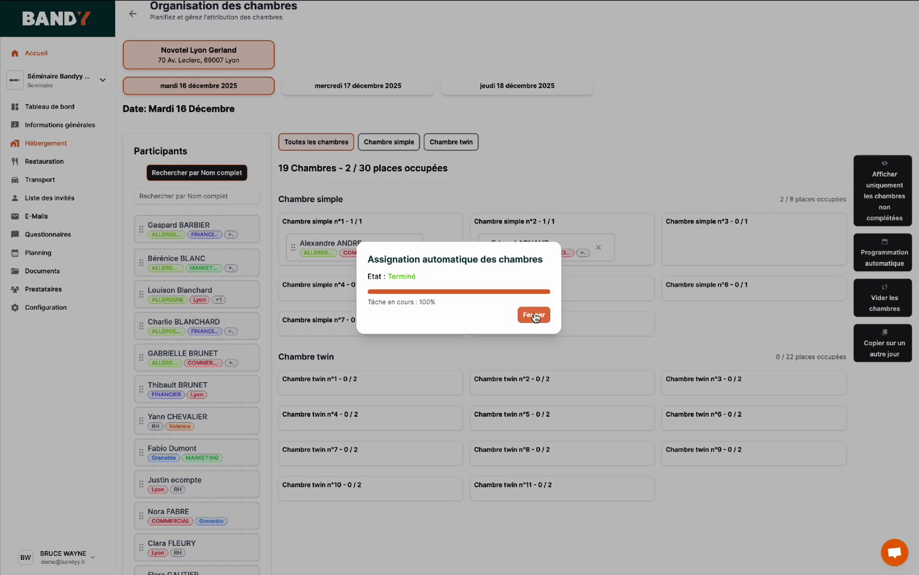
pyautogui.click(534, 316)
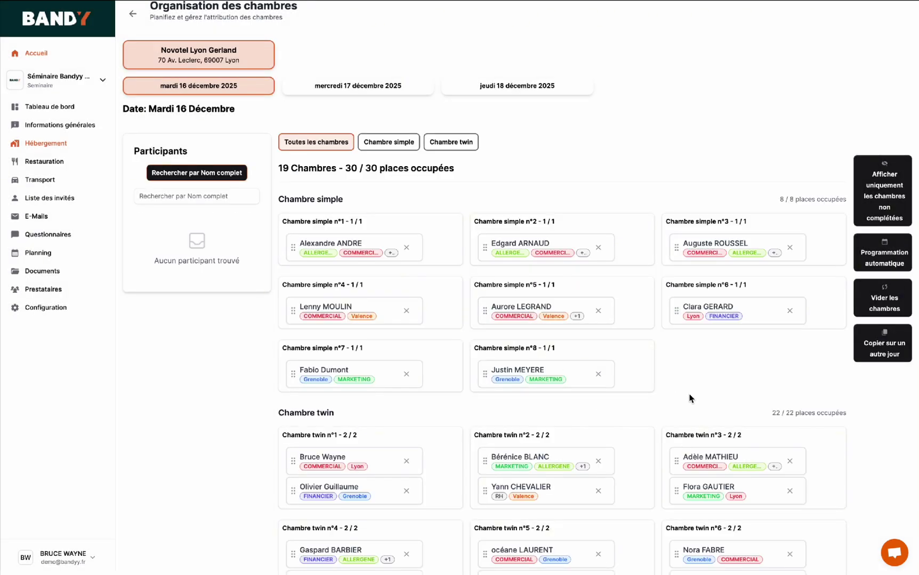
pyautogui.scroll(-5, 689, 399)
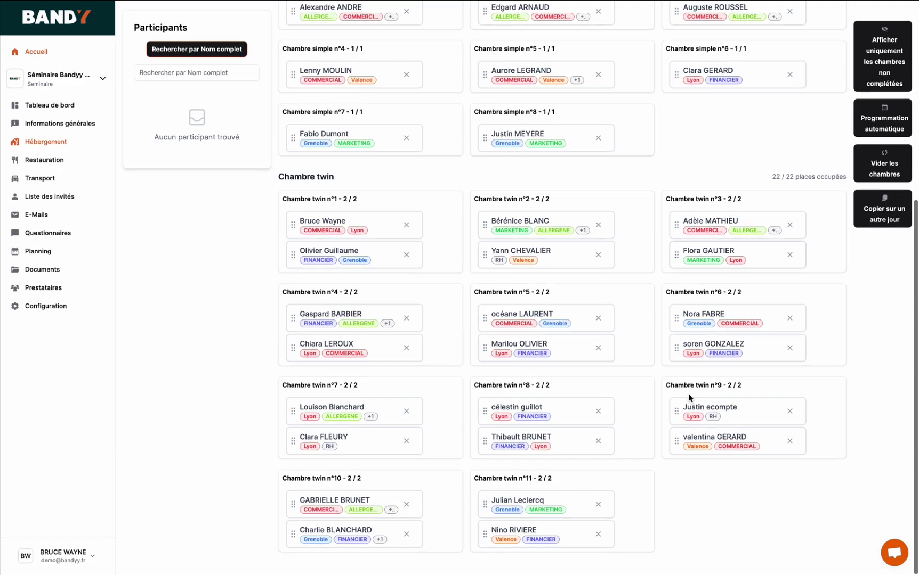
pyautogui.scroll(7, 688, 394)
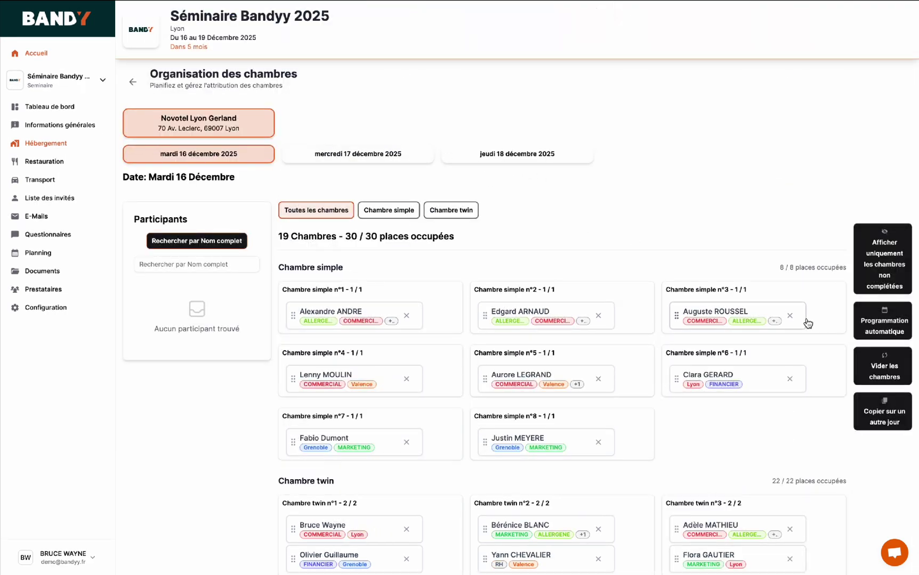
# - Duplicate the 16 December room plan onto 17 and 18 December and review both nights
pyautogui.click(878, 412)
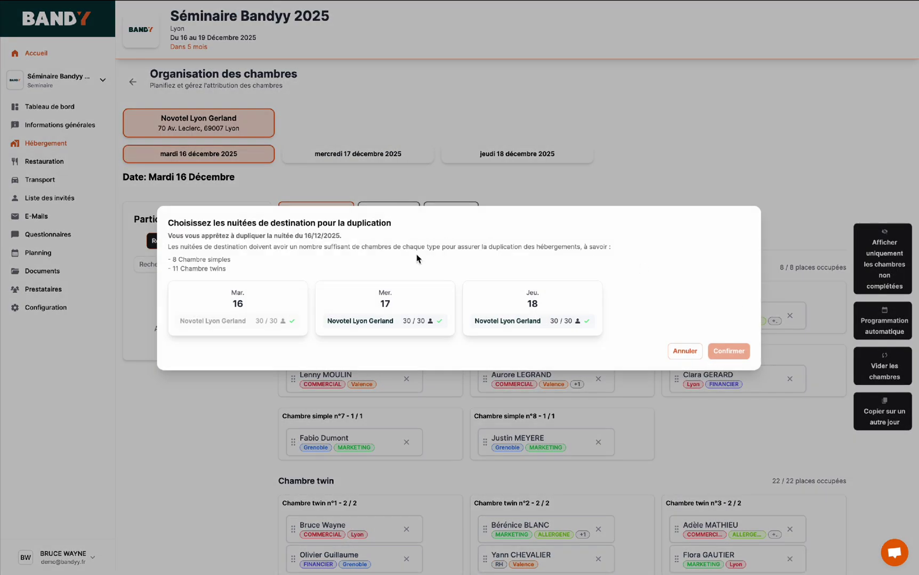
pyautogui.click(386, 320)
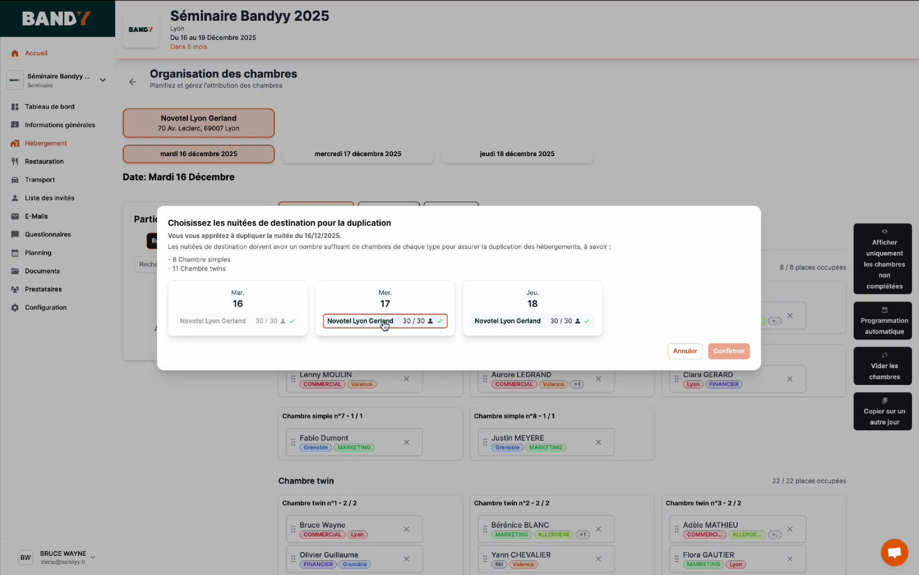
pyautogui.click(486, 322)
pyautogui.click(728, 350)
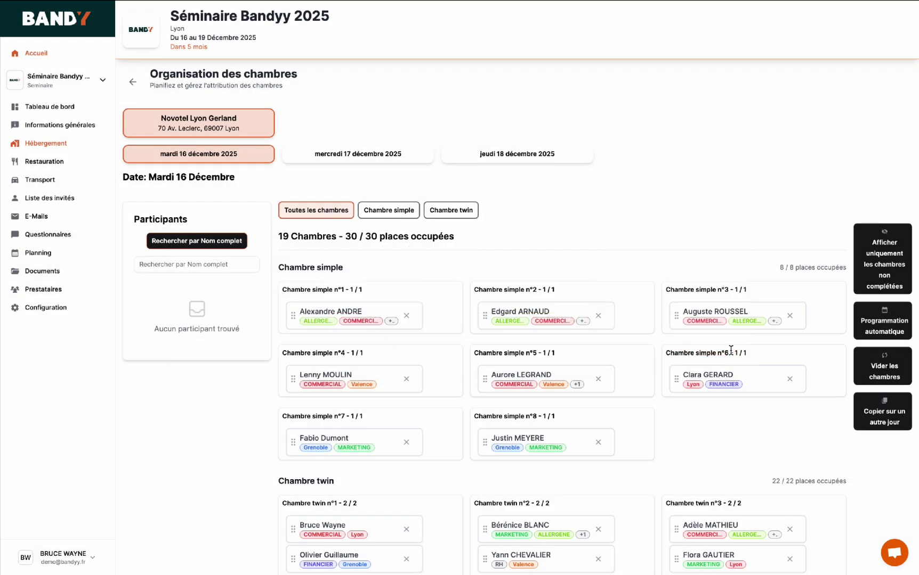
pyautogui.click(372, 152)
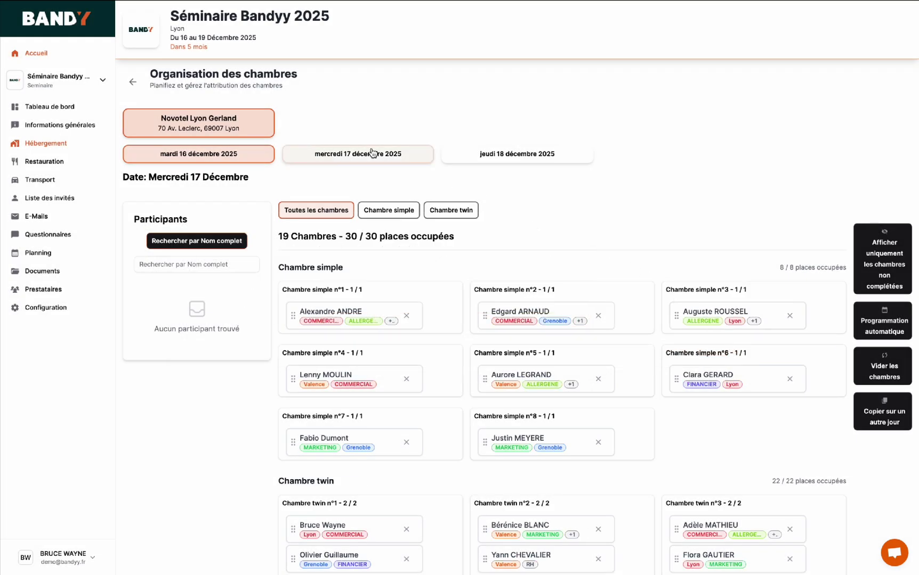
pyautogui.click(514, 154)
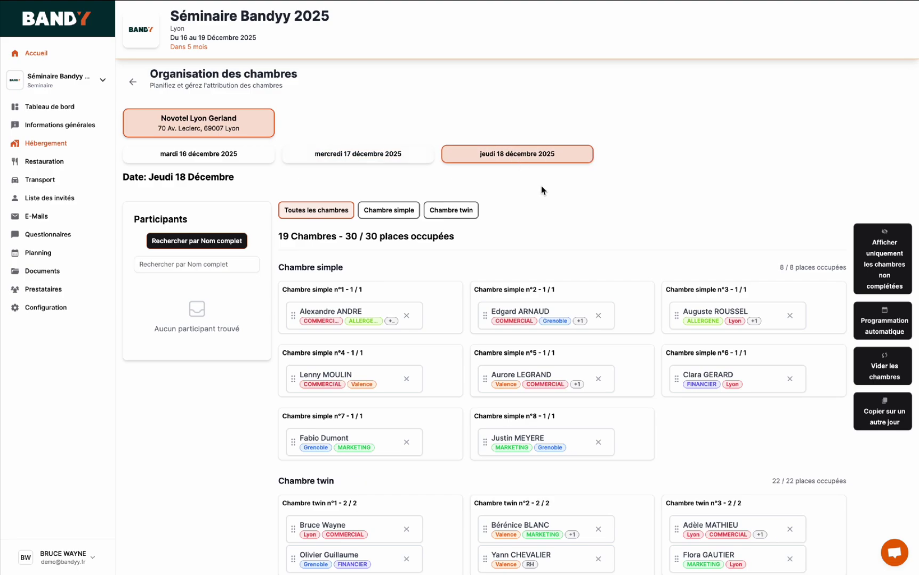
pyautogui.click(45, 161)
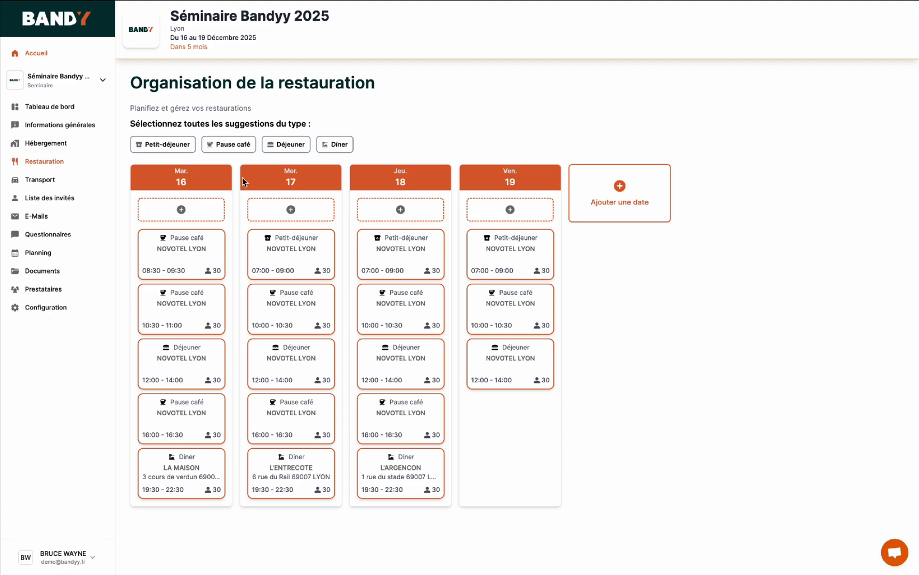
# - Open Friday 19's Déjeuner at Novotel Lyon (30 guests, 12:00–14:00) for editing, adding no meal
pyautogui.click(512, 210)
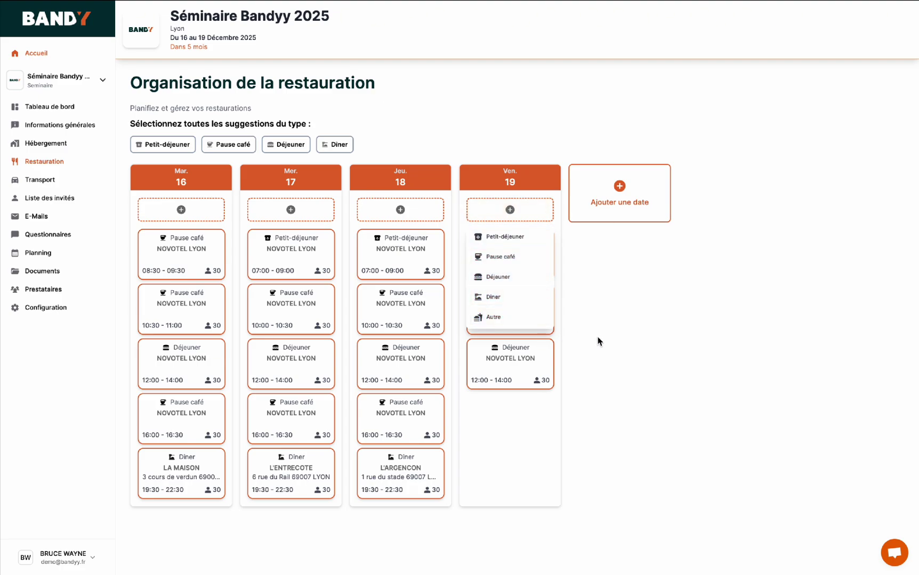
pyautogui.click(502, 208)
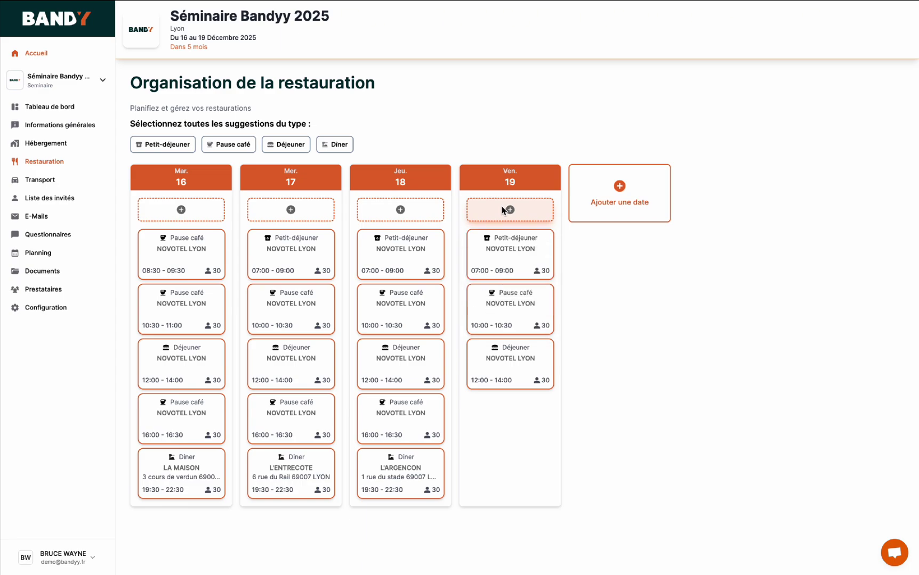
pyautogui.click(506, 357)
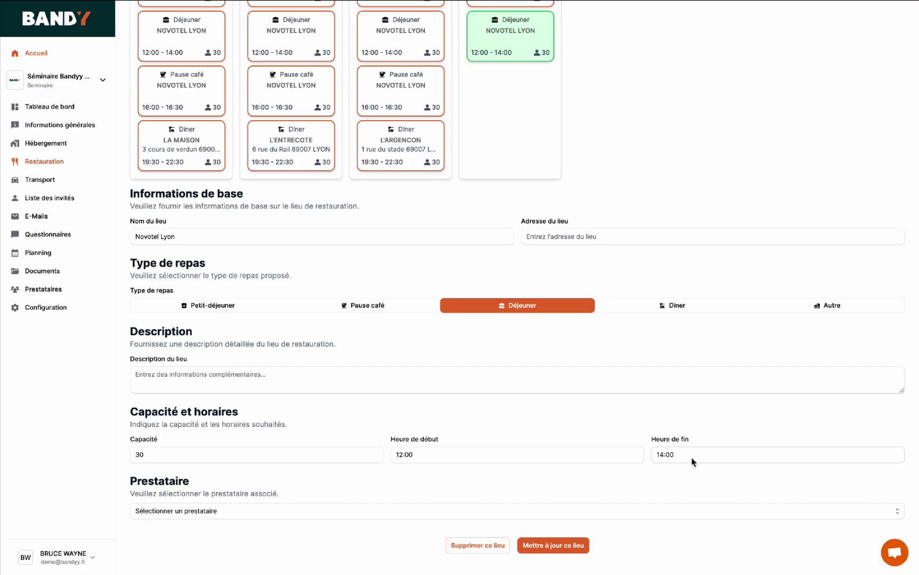
# - Save Friday's lunch, then move the 16, 17 and 18 December afternoon coffee breaks to 15:30
pyautogui.click(549, 542)
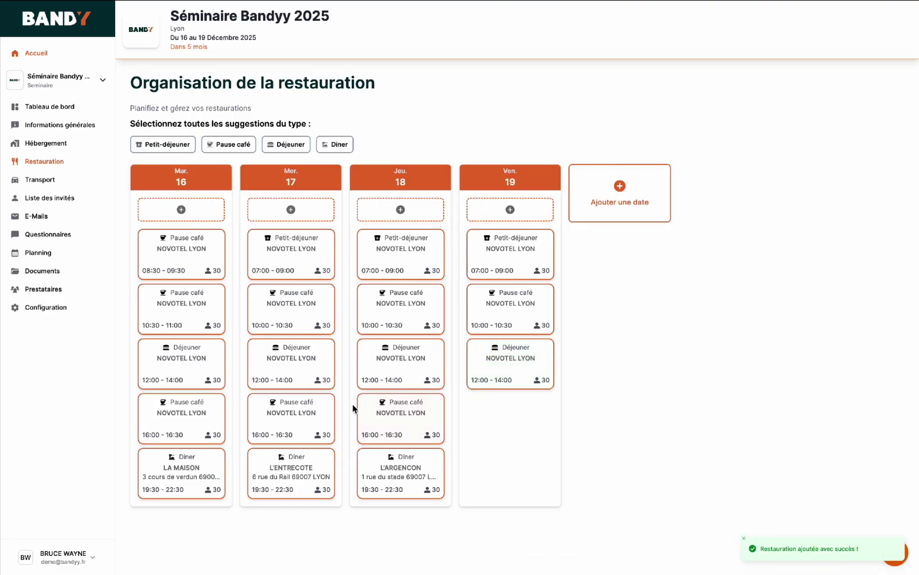
pyautogui.click(196, 414)
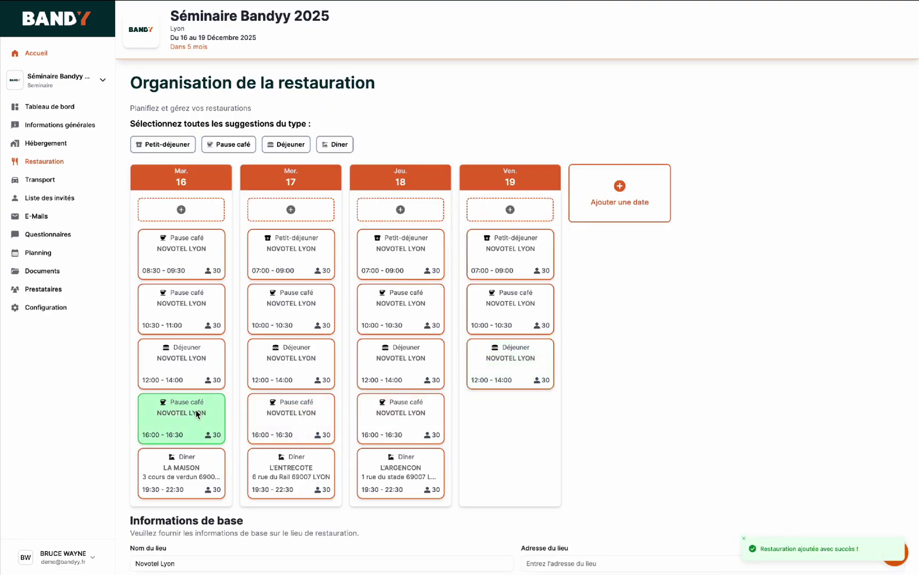
pyautogui.click(291, 418)
pyautogui.click(396, 424)
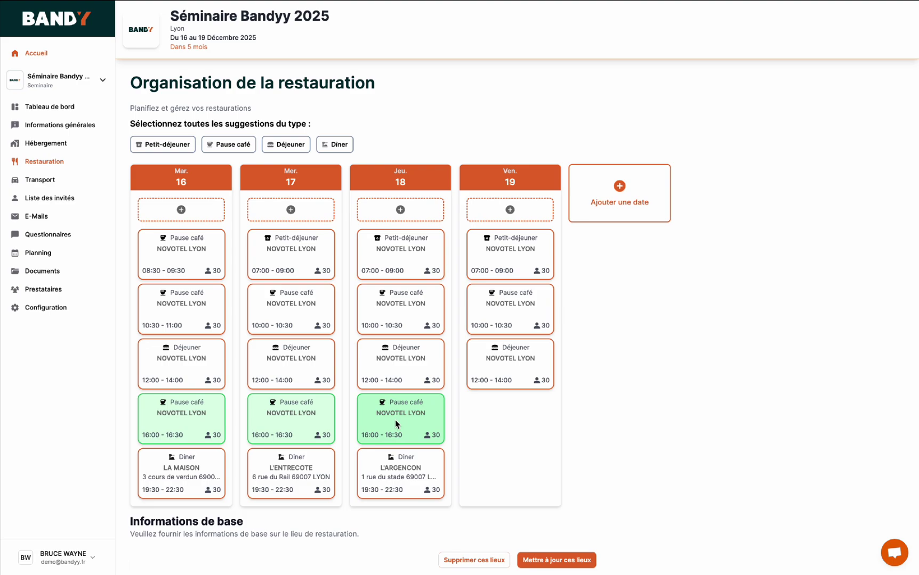
pyautogui.scroll(-3, 525, 503)
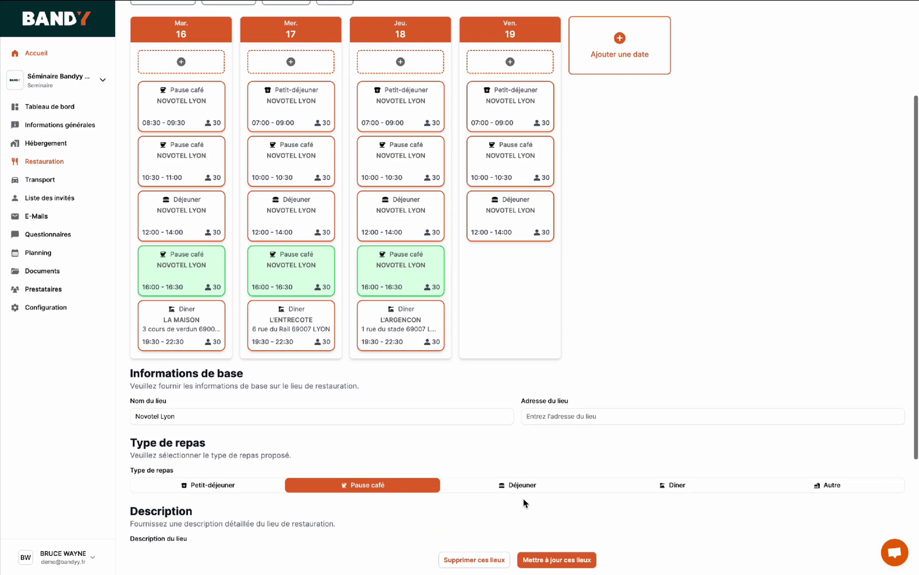
pyautogui.scroll(-4, 525, 503)
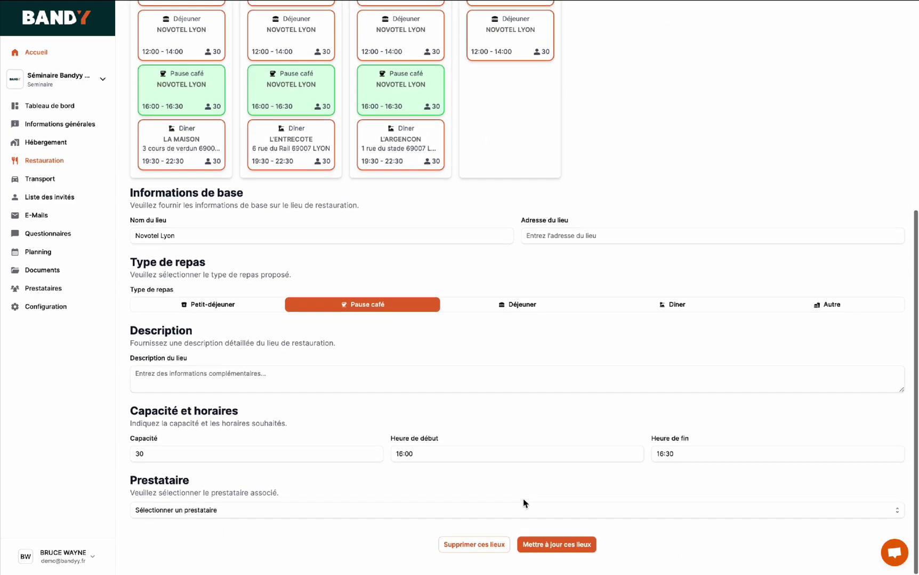
pyautogui.click(460, 454)
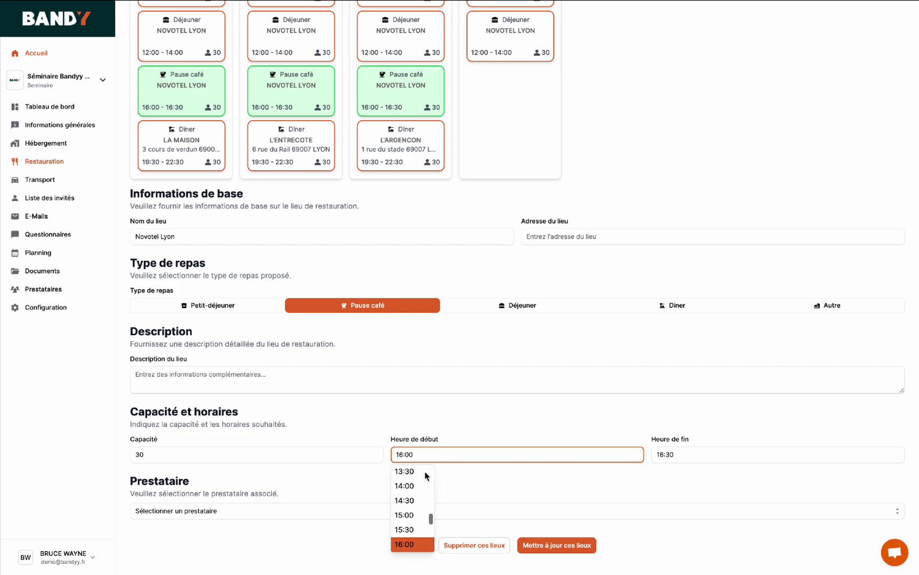
pyautogui.click(414, 530)
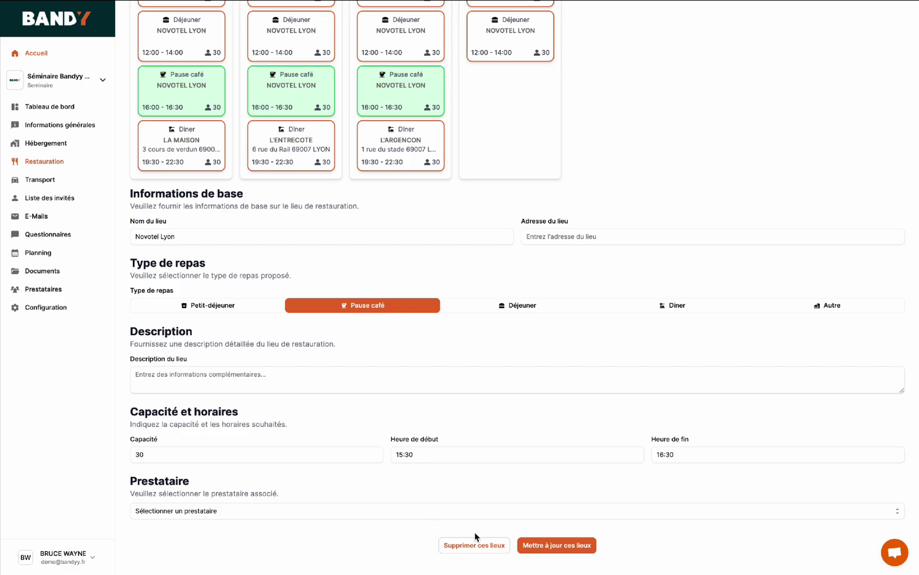
pyautogui.click(549, 546)
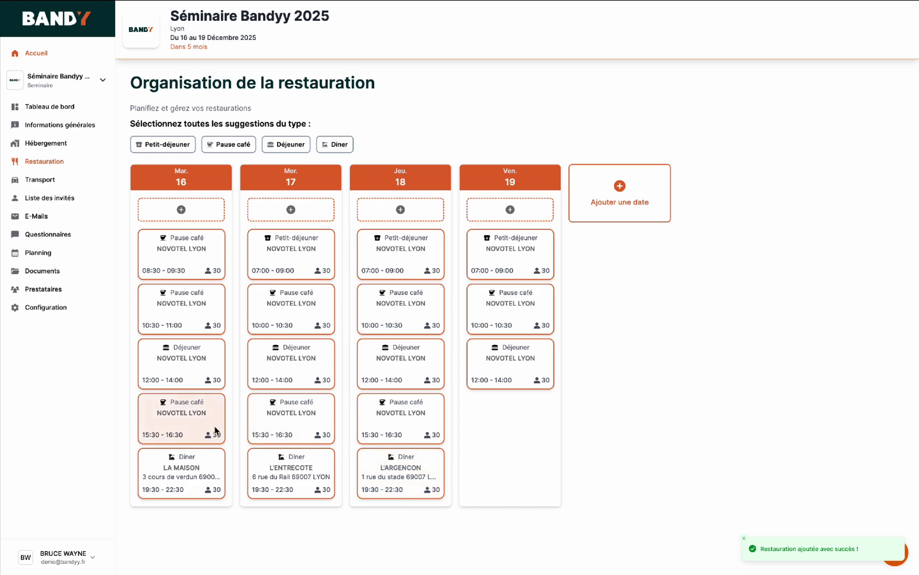
pyautogui.click(40, 180)
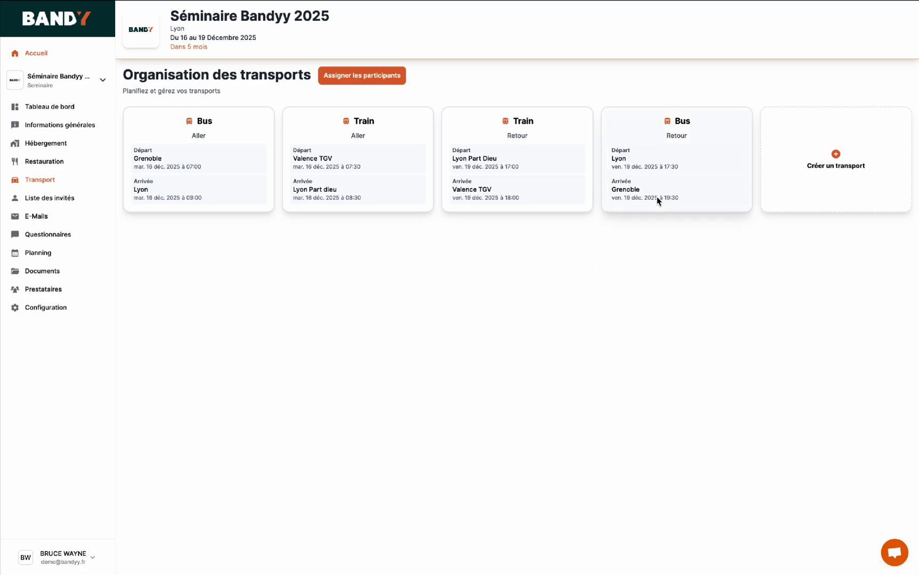
# - Review the outbound train's details, close them unsaved, and start assigning participants to transports
pyautogui.click(351, 163)
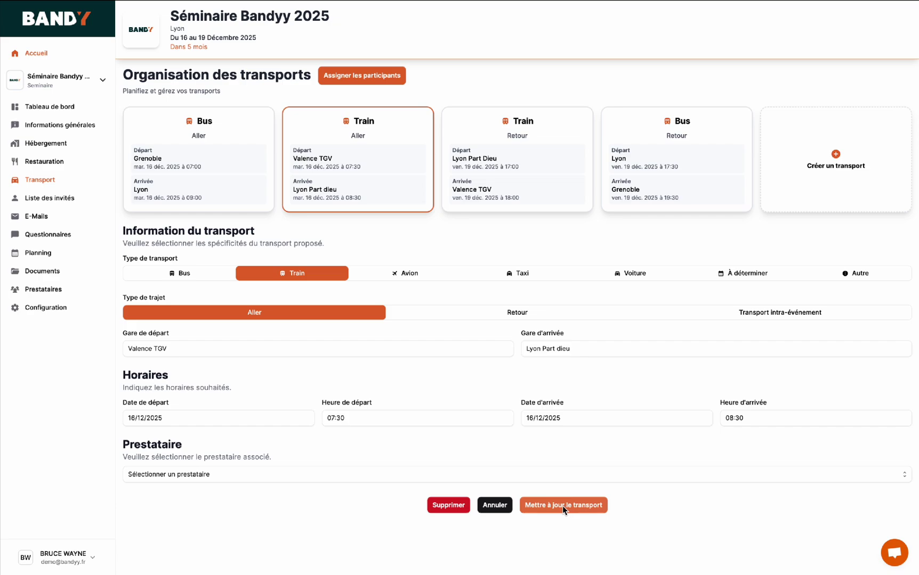
pyautogui.click(494, 506)
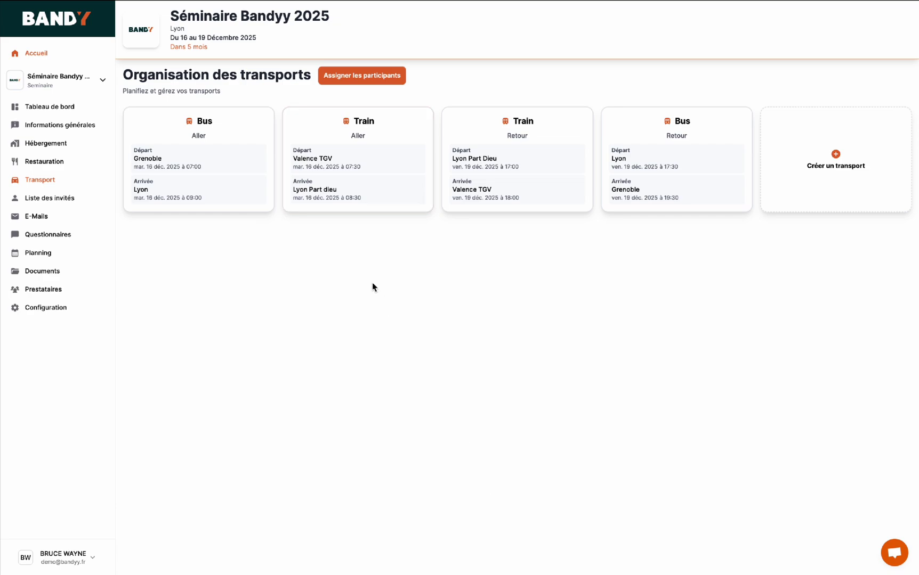
pyautogui.click(351, 77)
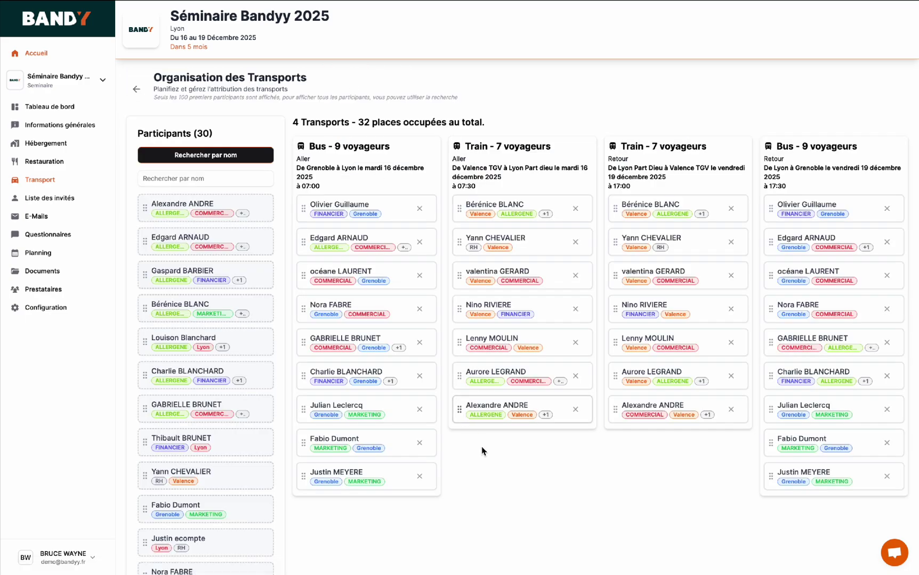
# - Filter transport participants by group with 'va' for Valence, then reset to all 30
pyautogui.scroll(-1, 504, 494)
pyautogui.scroll(1, 505, 499)
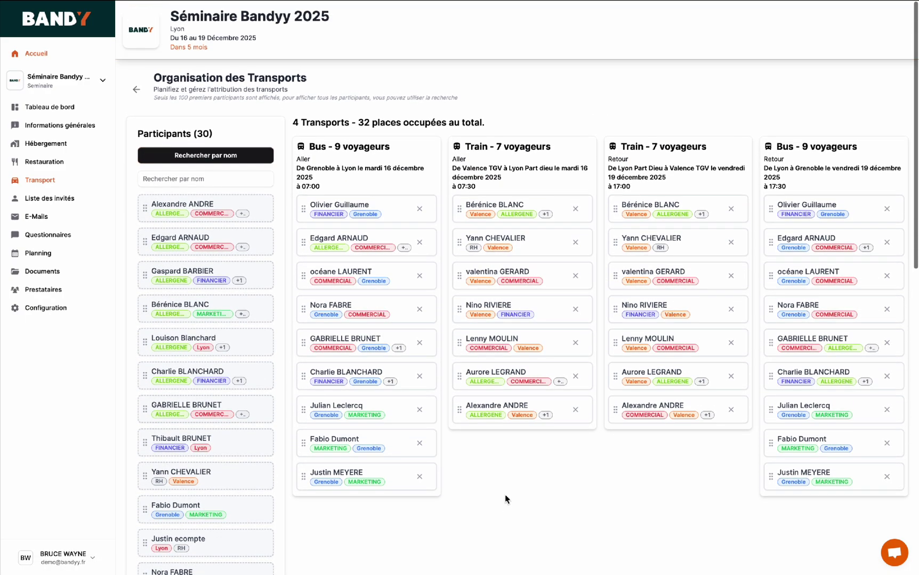
pyautogui.click(215, 157)
pyautogui.click(201, 197)
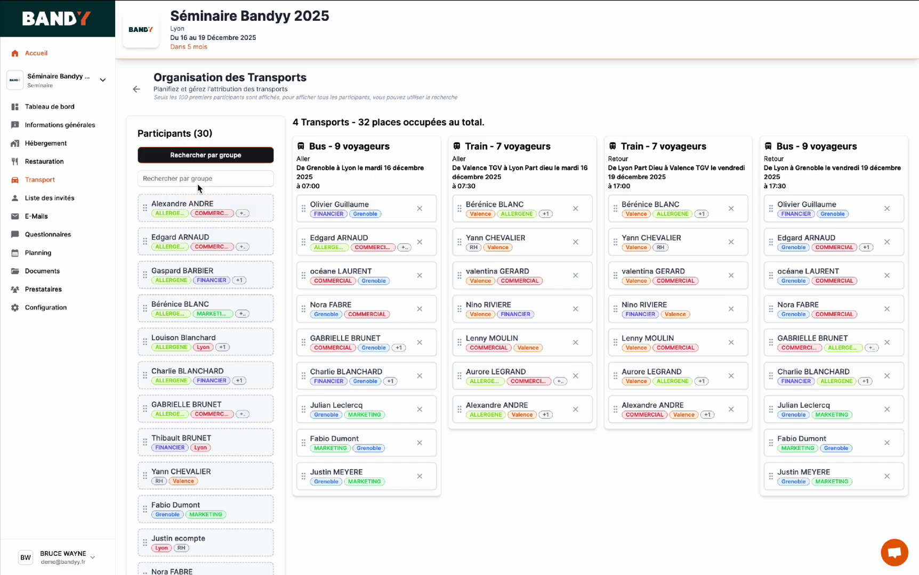
pyautogui.click(197, 184)
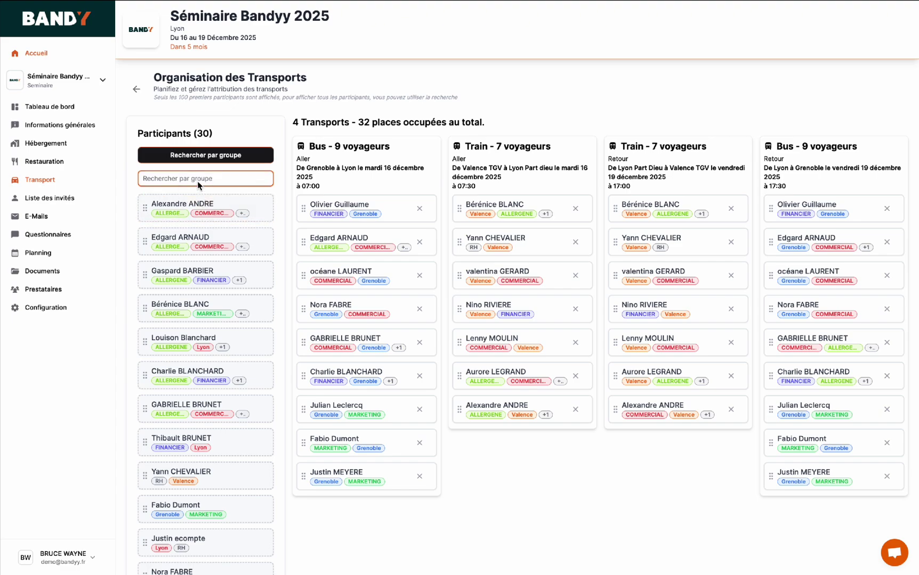
pyautogui.write('valence')
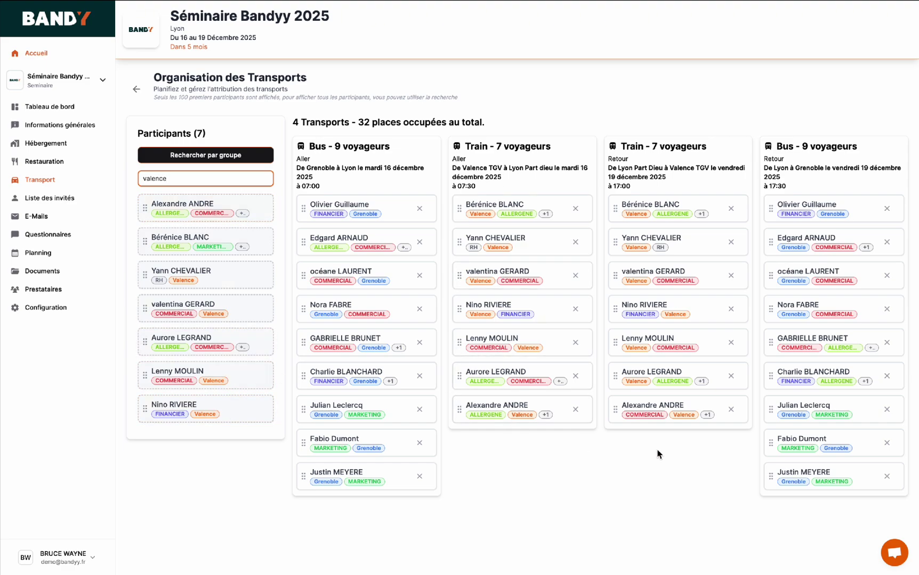
pyautogui.click(40, 180)
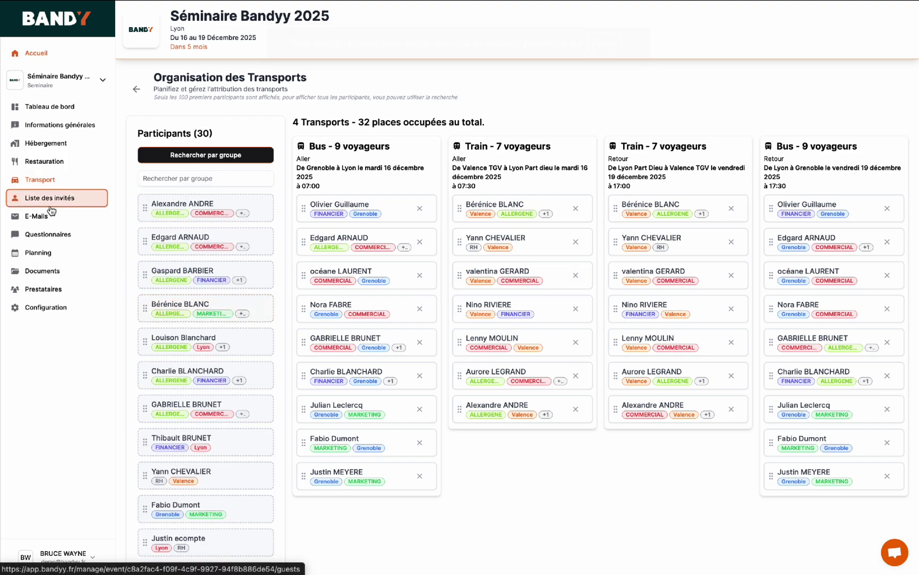
# - Show the event's Questionnaires page with the Organisation and Satisfaction results
pyautogui.click(49, 235)
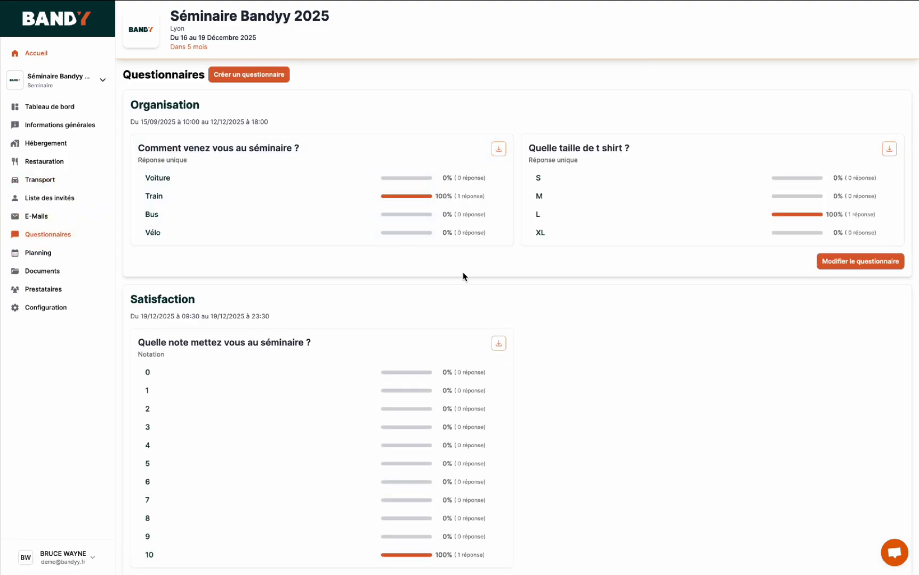
pyautogui.scroll(-1, 546, 308)
pyautogui.scroll(1, 544, 306)
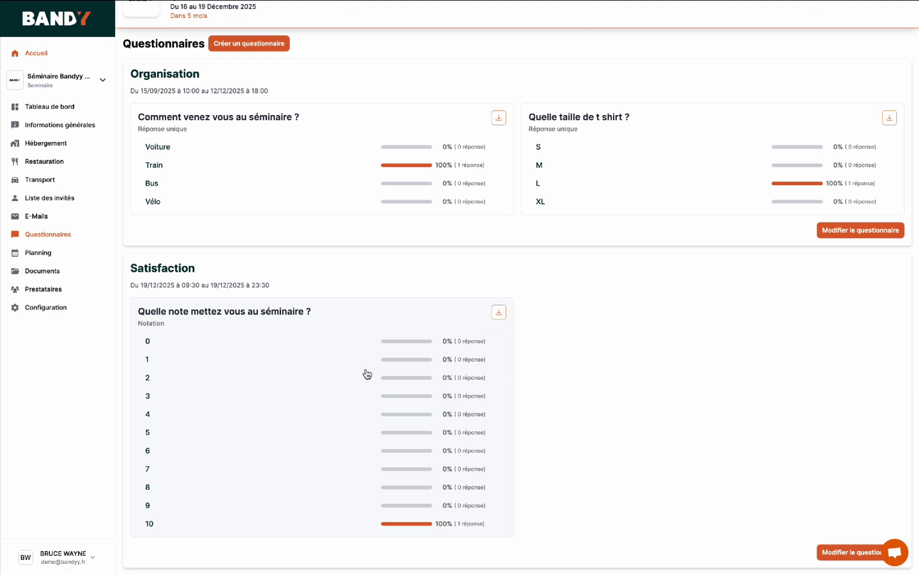
# - Draft a new questionnaire, trying single-answer, free-text, rating and multiple-choice question types, then discard it
pyautogui.click(266, 49)
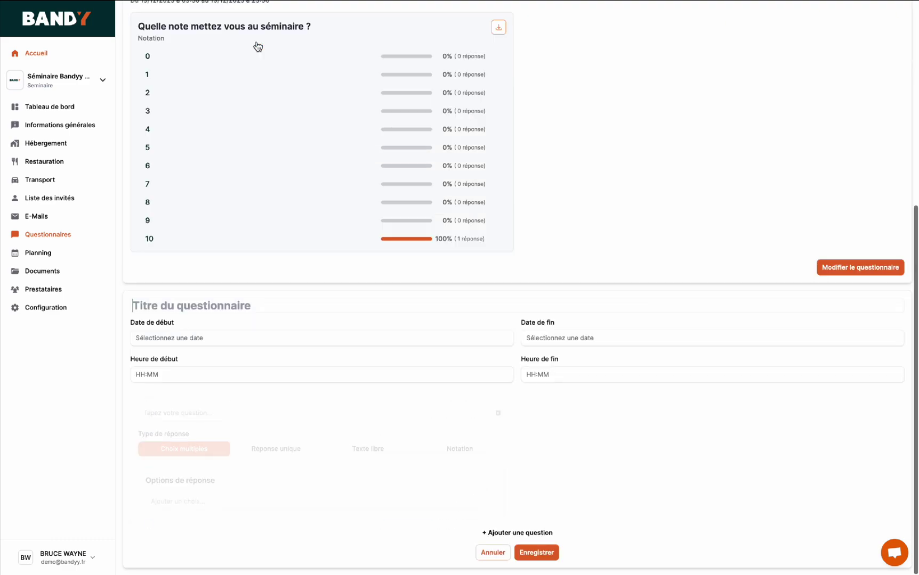
pyautogui.click(271, 311)
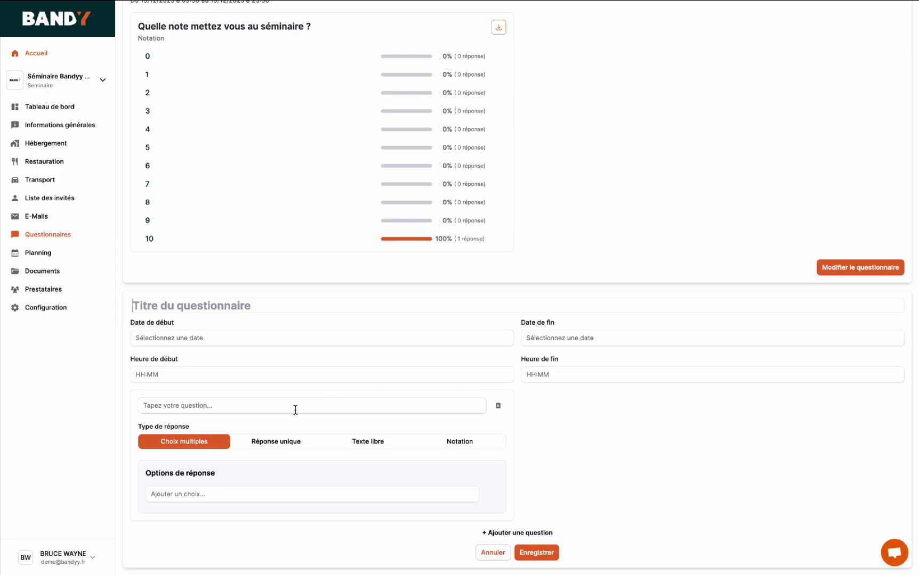
pyautogui.click(250, 405)
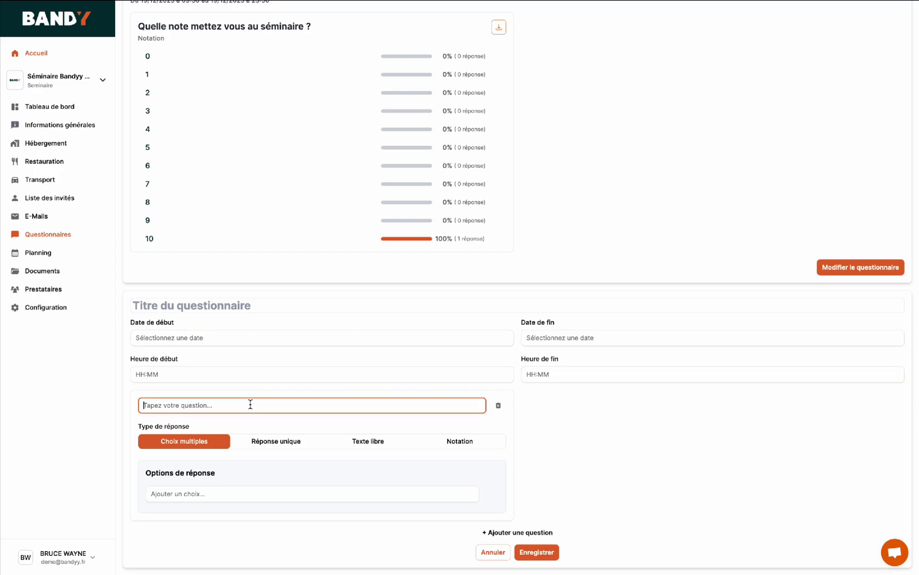
pyautogui.click(279, 444)
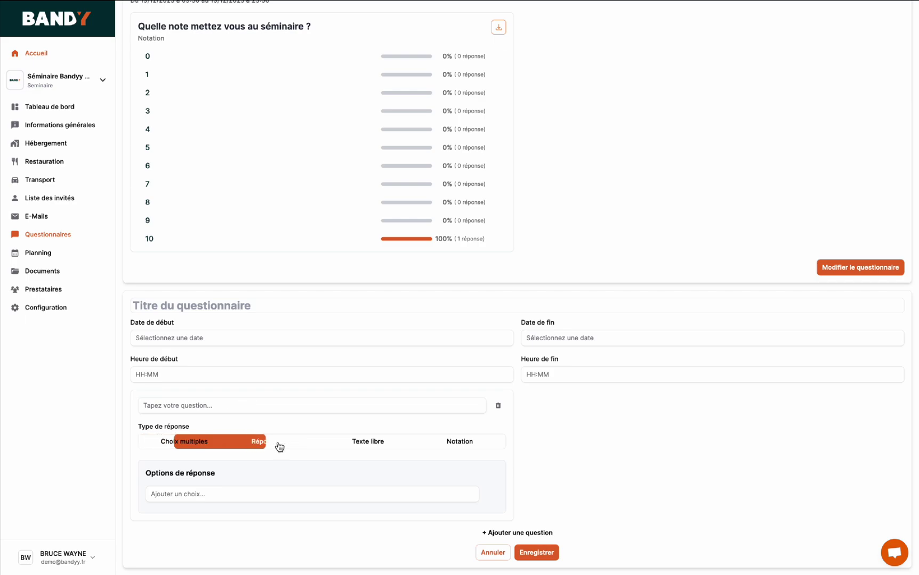
pyautogui.click(348, 445)
pyautogui.click(460, 494)
pyautogui.scroll(-3, 462, 495)
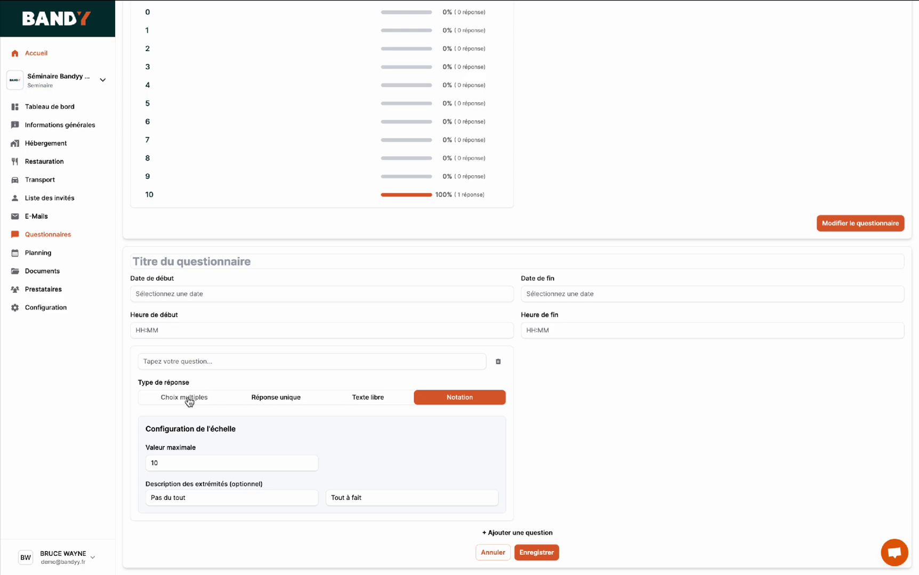
pyautogui.click(186, 397)
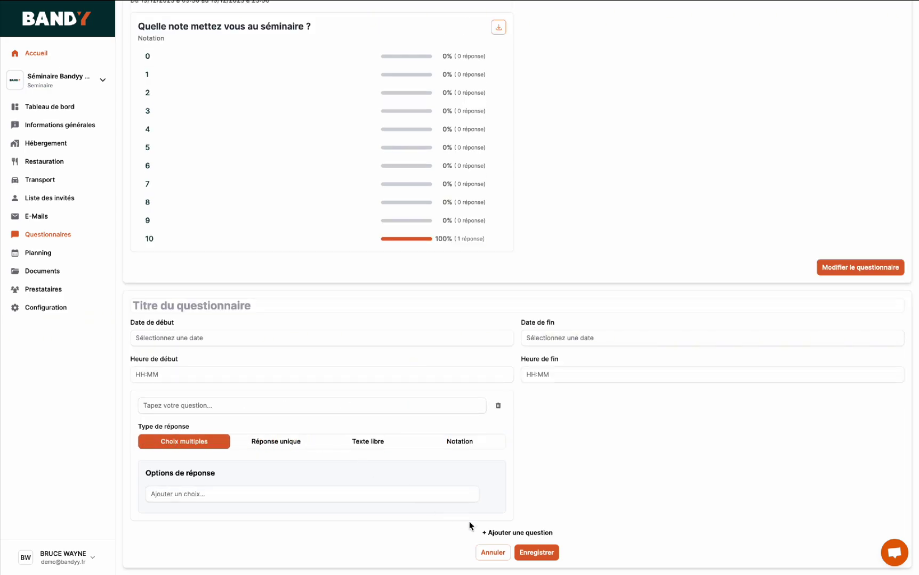
pyautogui.click(500, 554)
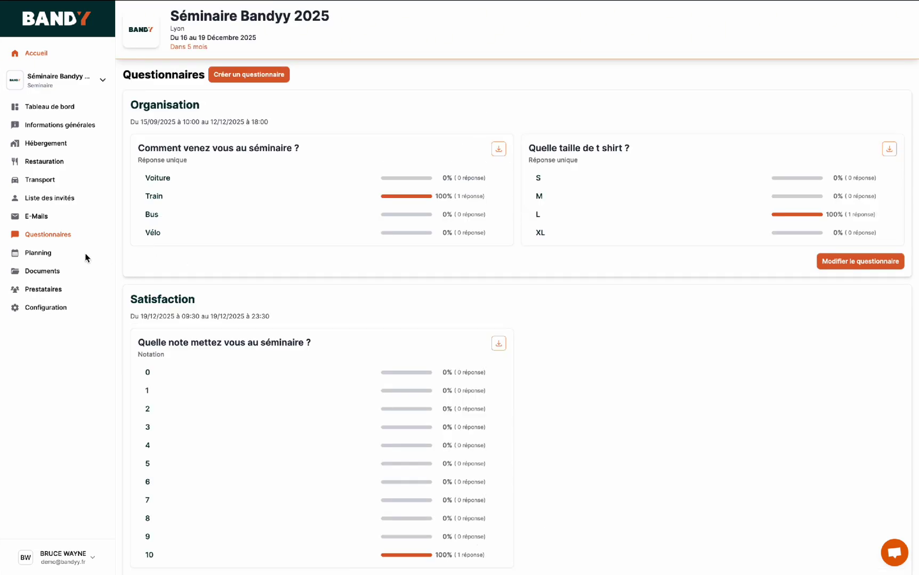
# - Show the 16–19 December event view of the planning and open Thursday's Temps libre - Repos
pyautogui.click(30, 256)
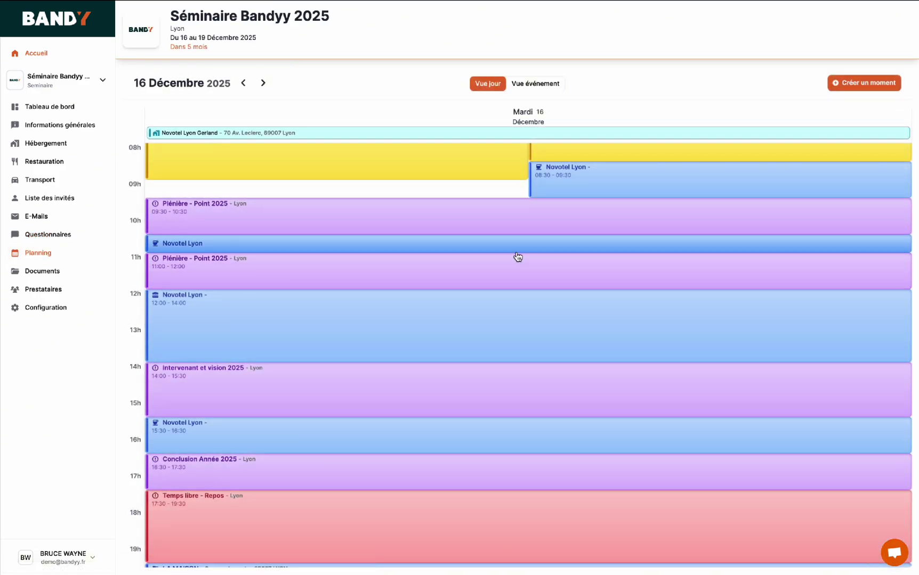
pyautogui.click(530, 85)
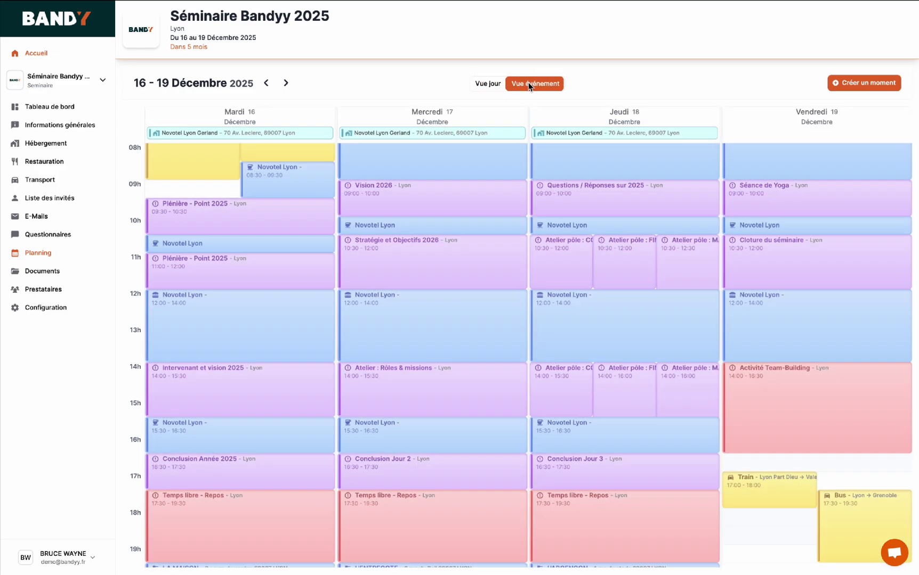
pyautogui.scroll(2, 511, 328)
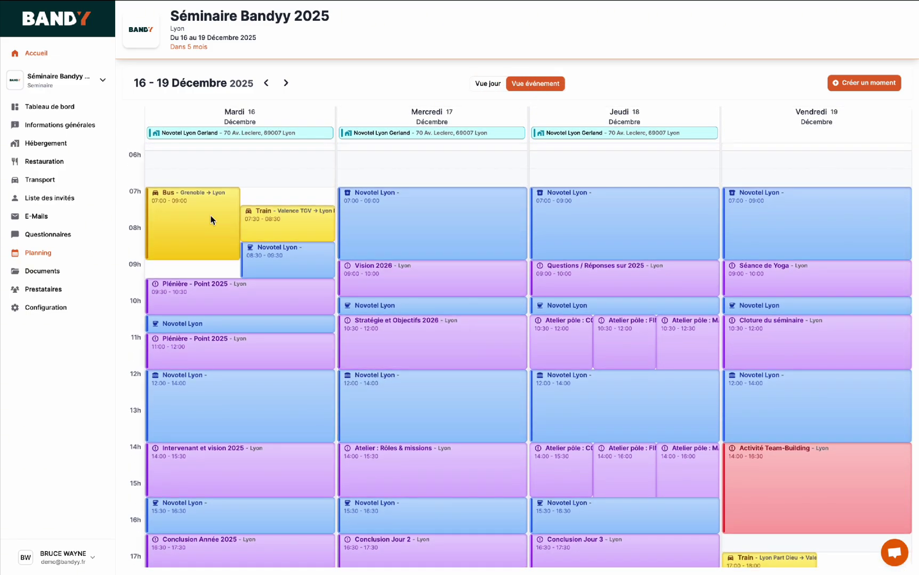
pyautogui.scroll(-1, 270, 223)
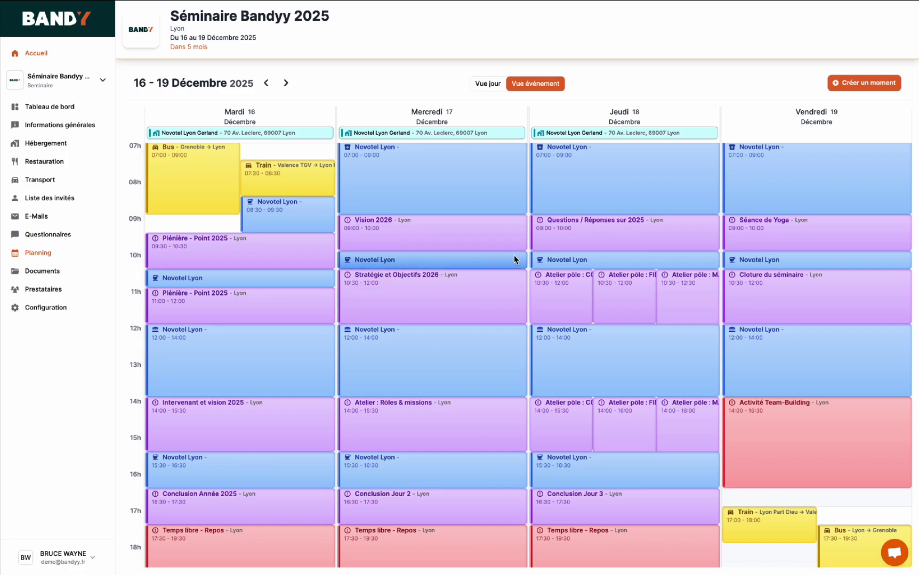
pyautogui.scroll(-2, 611, 396)
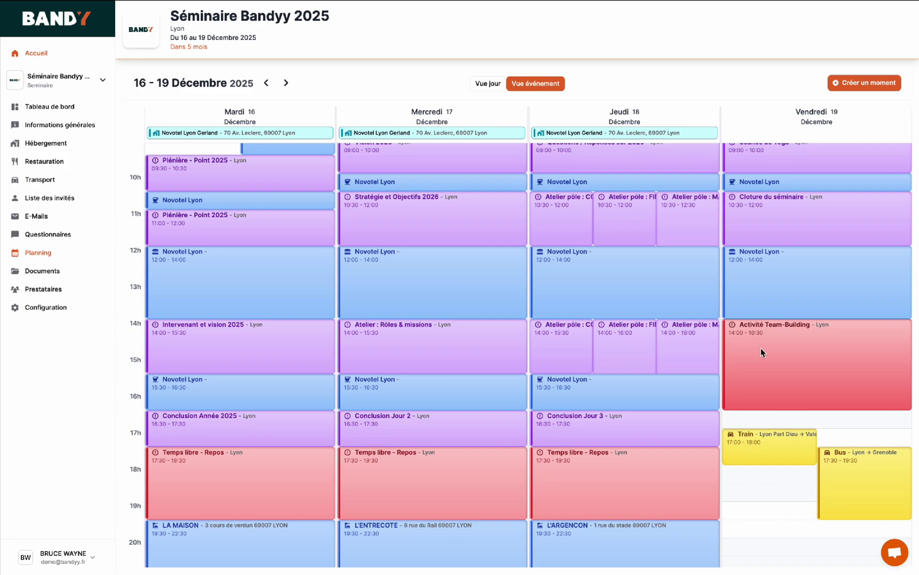
pyautogui.scroll(-3, 761, 352)
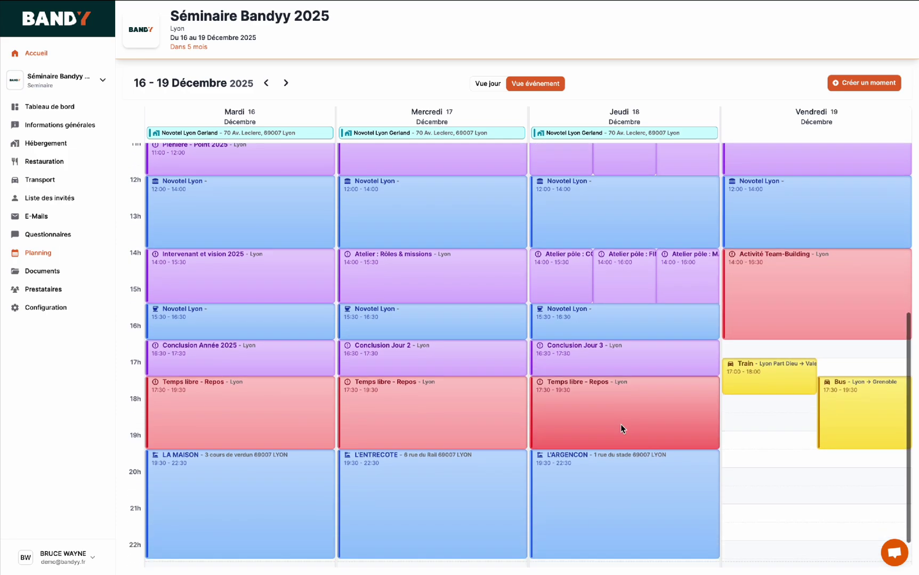
pyautogui.click(588, 403)
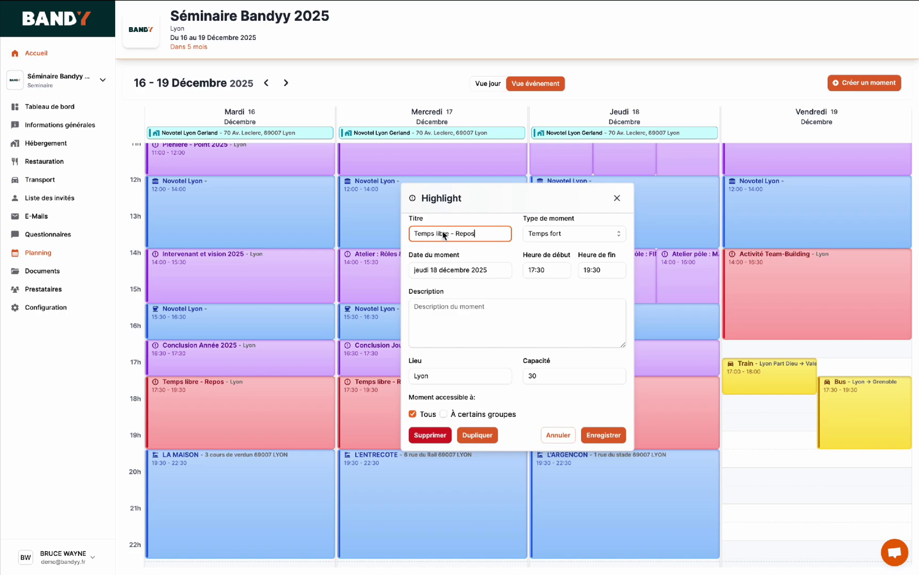
# - Save Thursday's Temps libre - Repos with moment type Temps fort
pyautogui.click(556, 233)
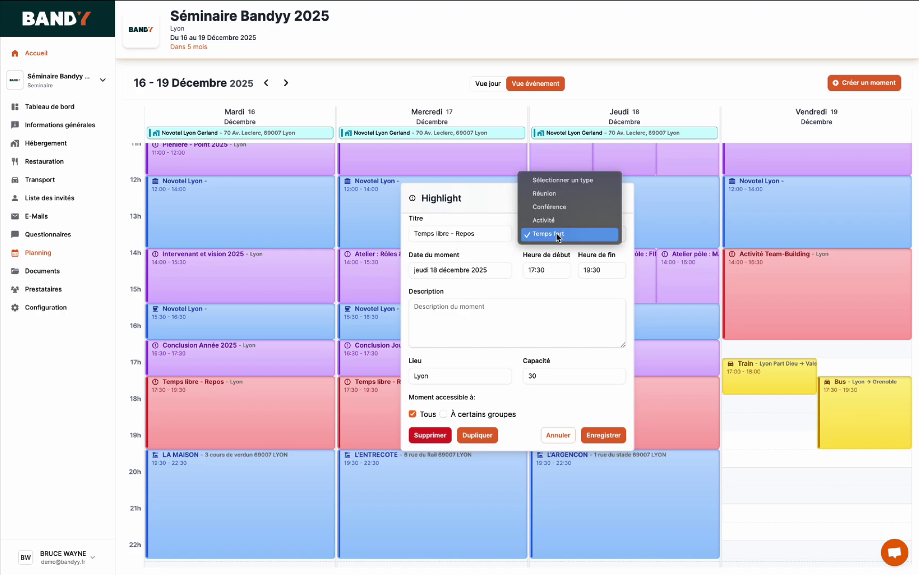
pyautogui.click(555, 233)
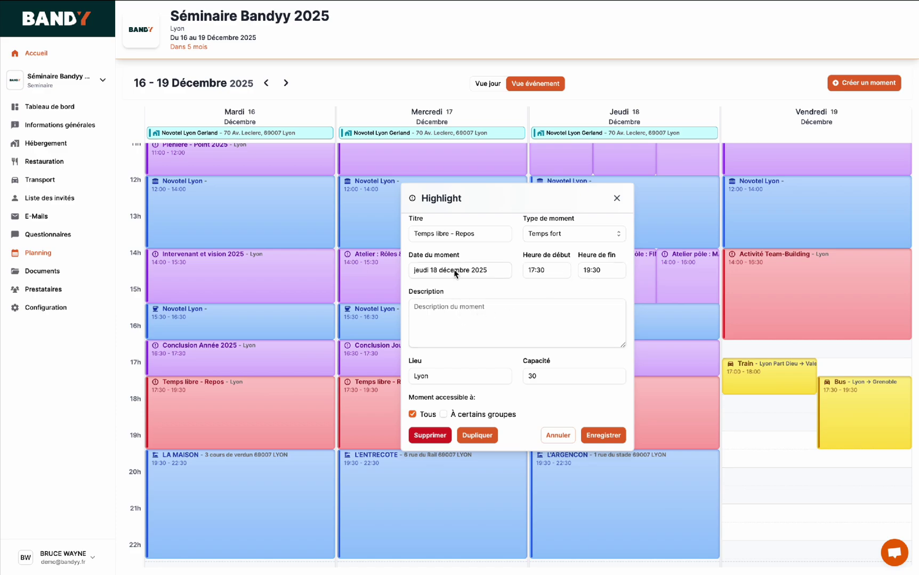
pyautogui.click(601, 436)
# - Save the Atelier pôle : COMMERCE workshop unchanged, restricted to the COMMERCIAL group
pyautogui.click(565, 275)
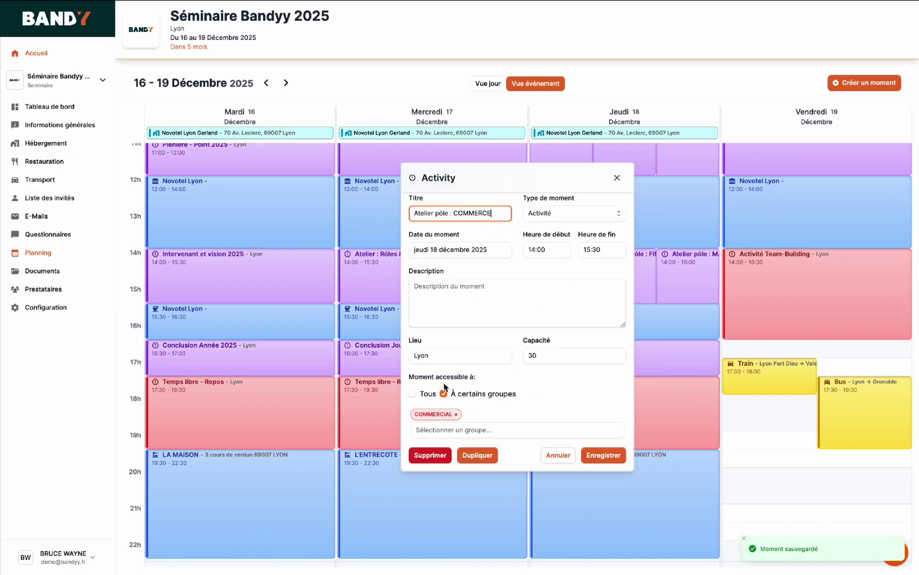
pyautogui.click(464, 431)
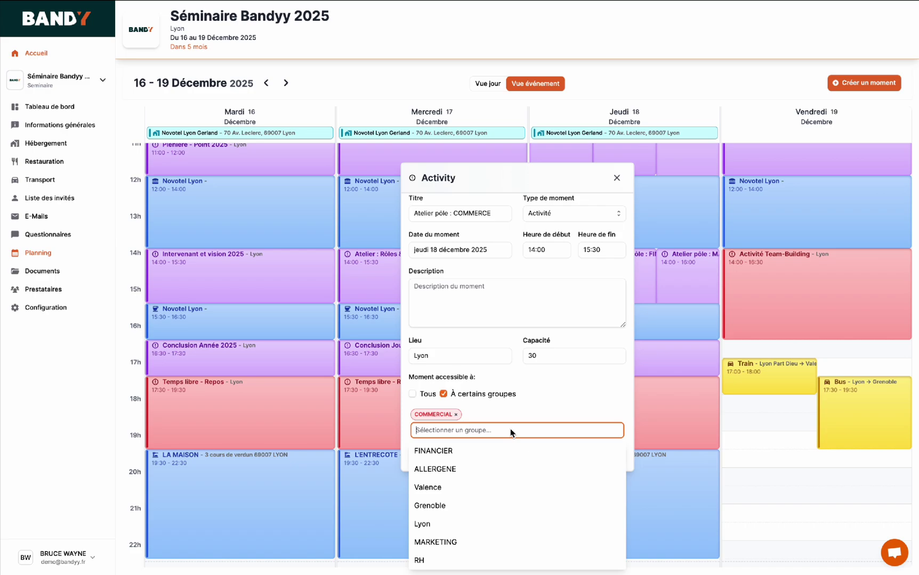
pyautogui.click(519, 408)
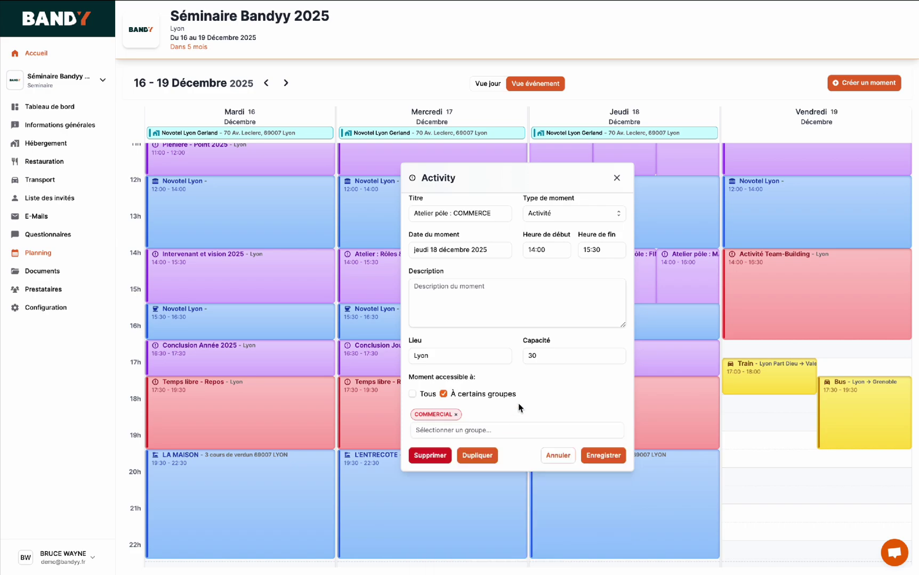
pyautogui.click(599, 456)
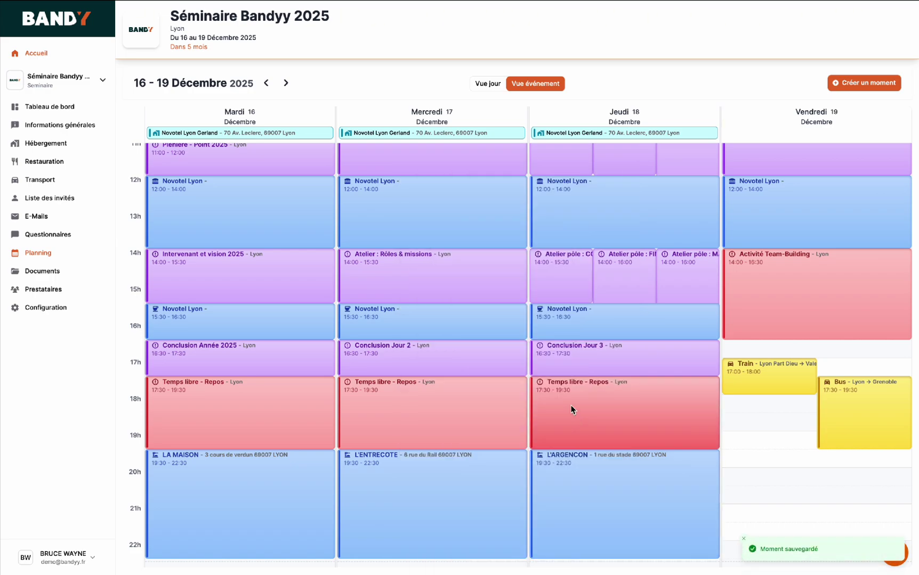
pyautogui.scroll(3, 570, 408)
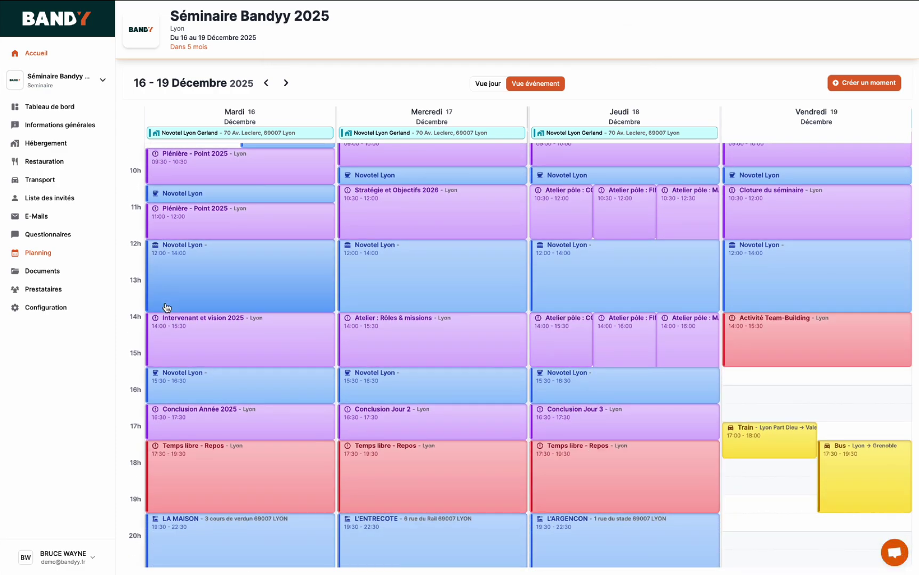
pyautogui.click(41, 272)
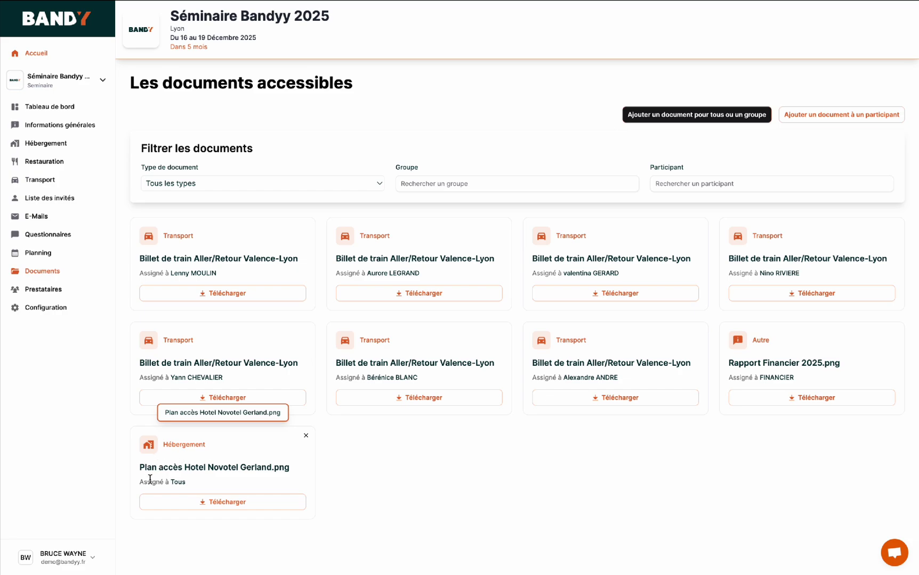
# - Choose Hébergement in a new document upload form, cancel without sending, and go to participant assignment
pyautogui.click(708, 119)
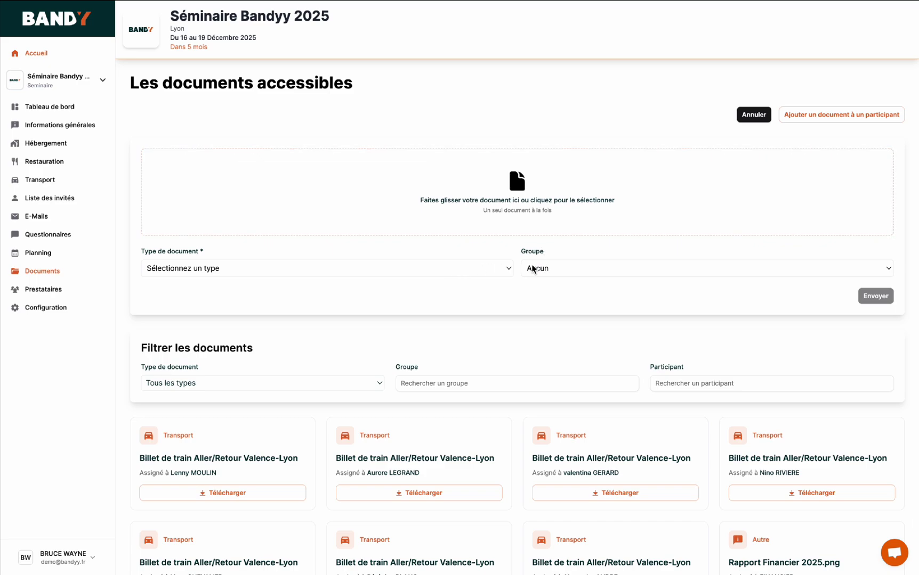
pyautogui.click(480, 269)
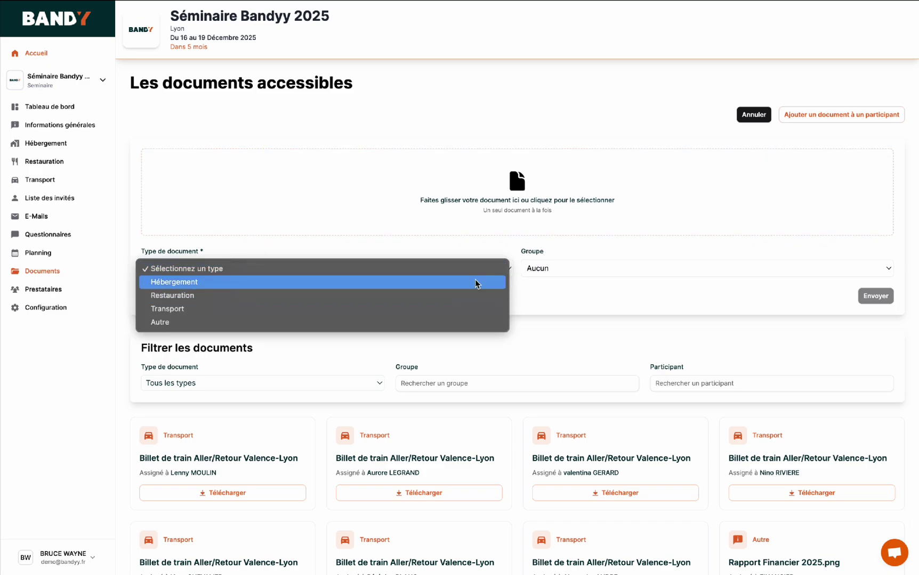
pyautogui.click(476, 282)
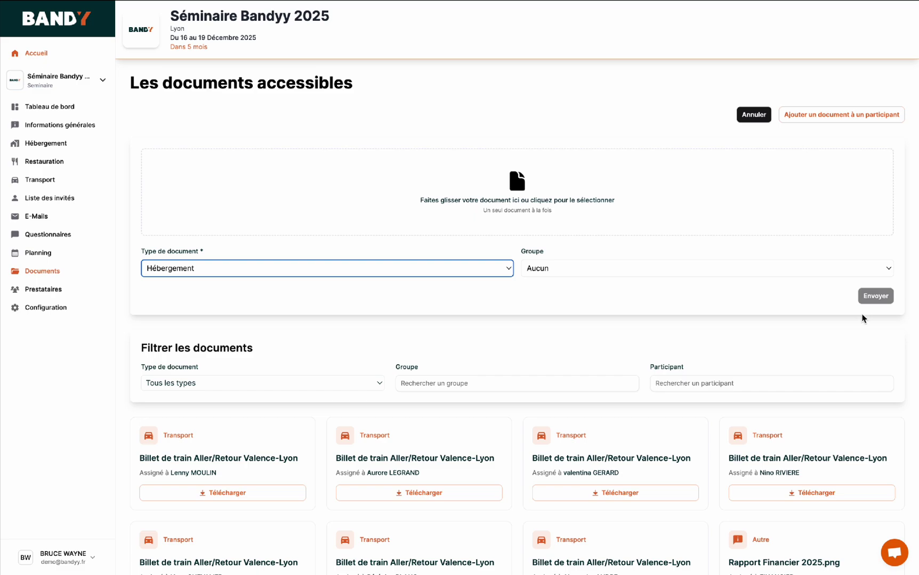
pyautogui.click(759, 117)
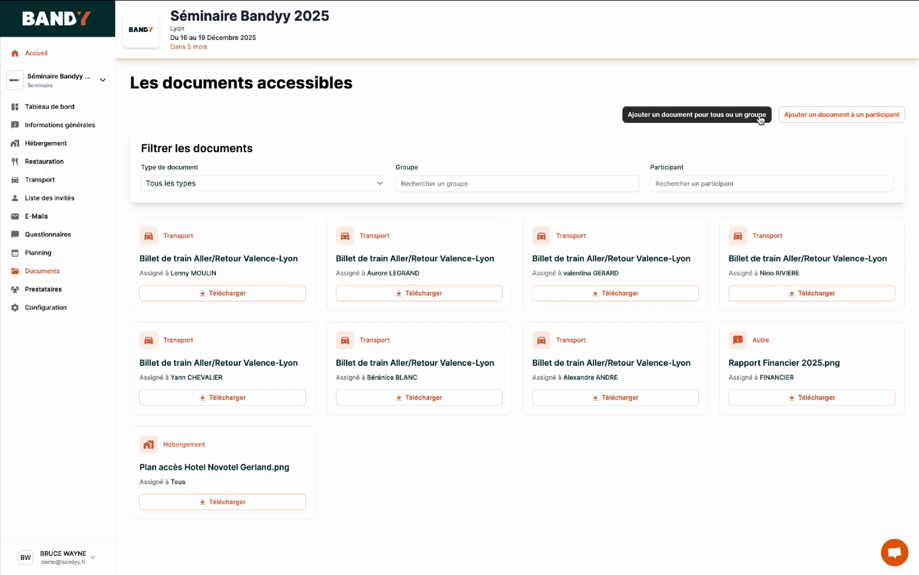
pyautogui.click(845, 116)
# - Enter the document name 'Bille' and set the document type to Transport
pyautogui.click(624, 178)
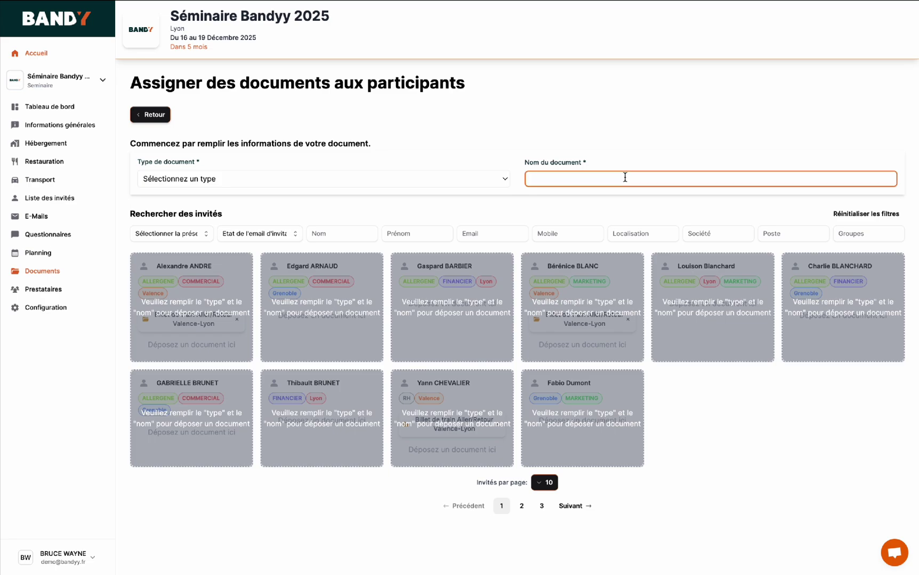
pyautogui.write('Billet de train')
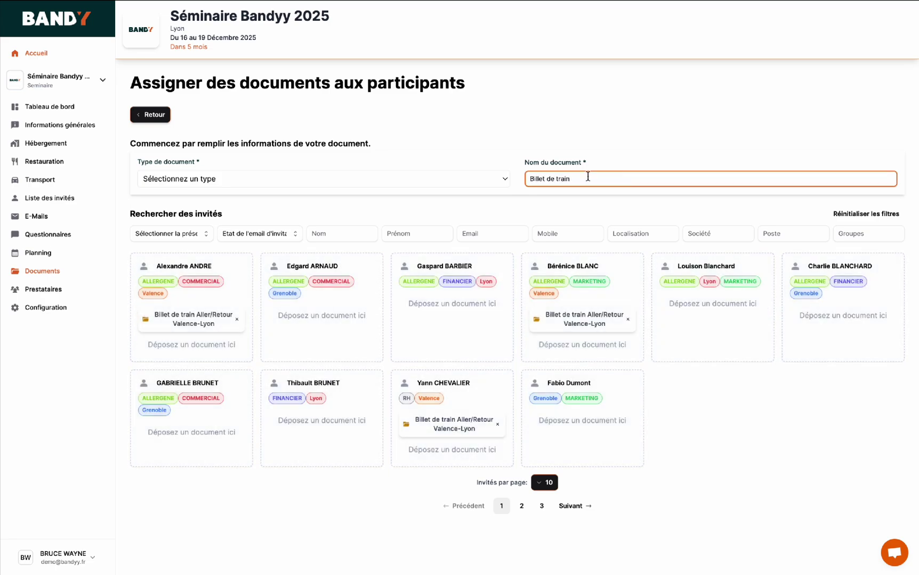
pyautogui.click(315, 179)
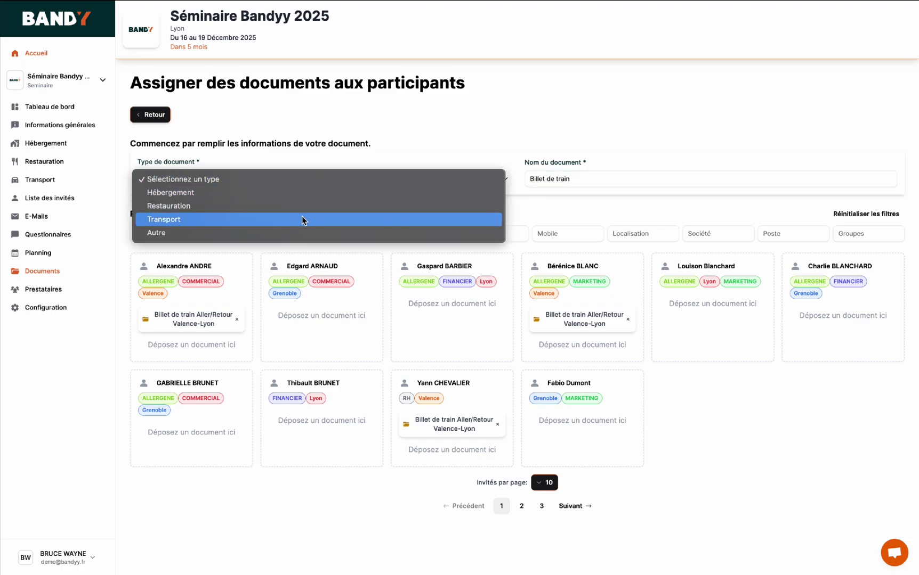
pyautogui.click(302, 219)
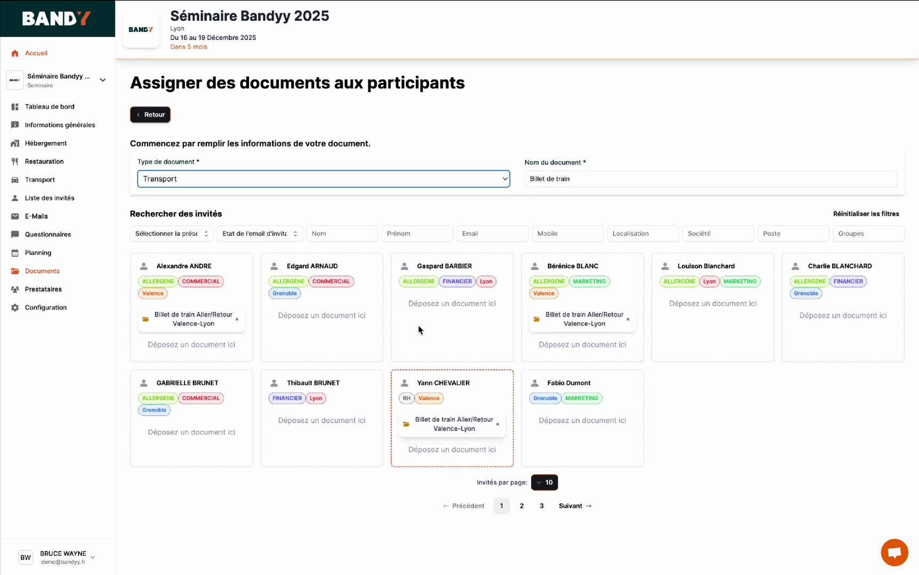
# - Filter the guest groups by 'va', then clear the filter to show all guests
pyautogui.click(856, 234)
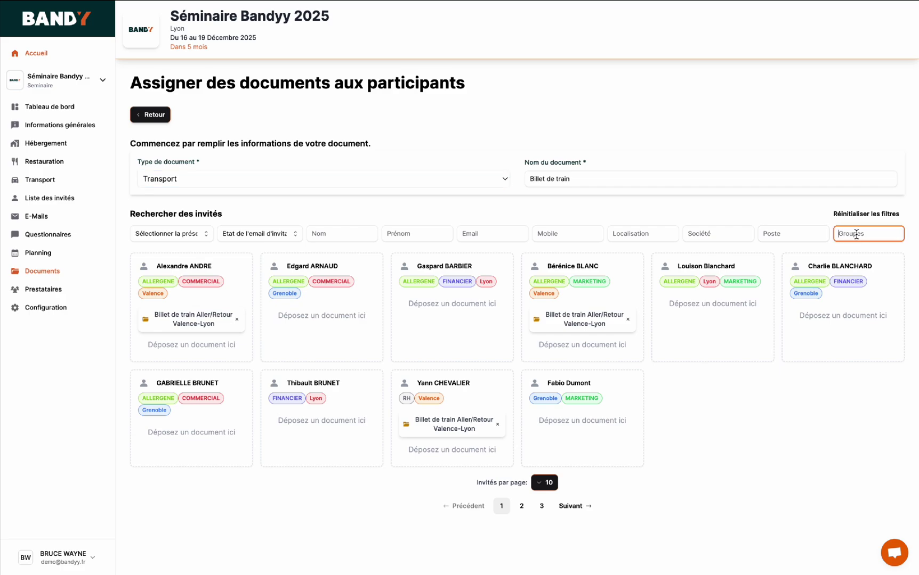
pyautogui.write('valence')
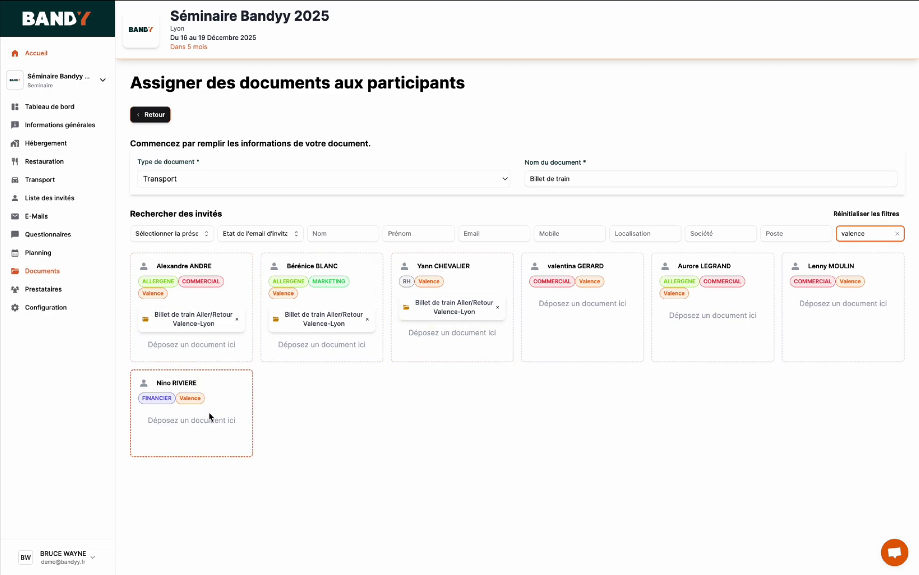
pyautogui.click(897, 233)
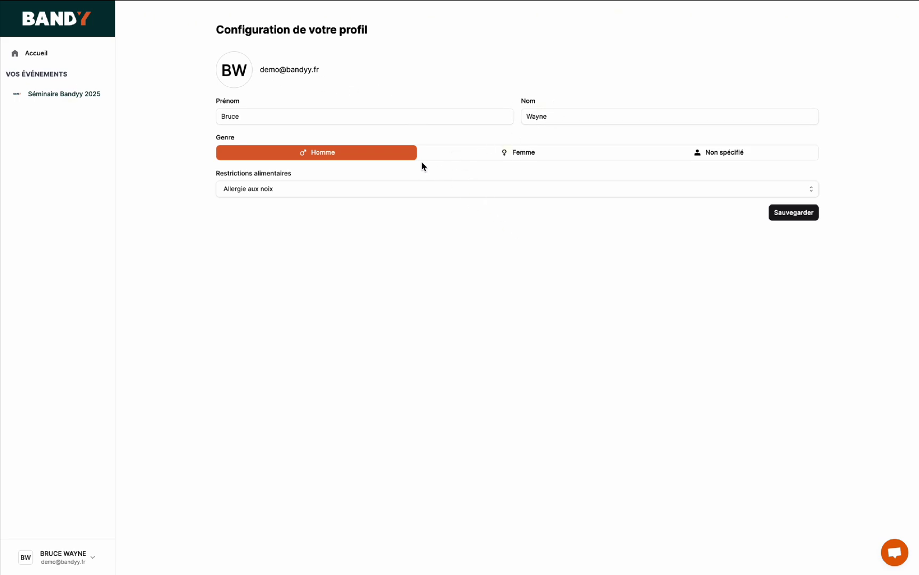
# - Keep the gender as Homme and tick Autre under dietary restrictions
pyautogui.click(464, 155)
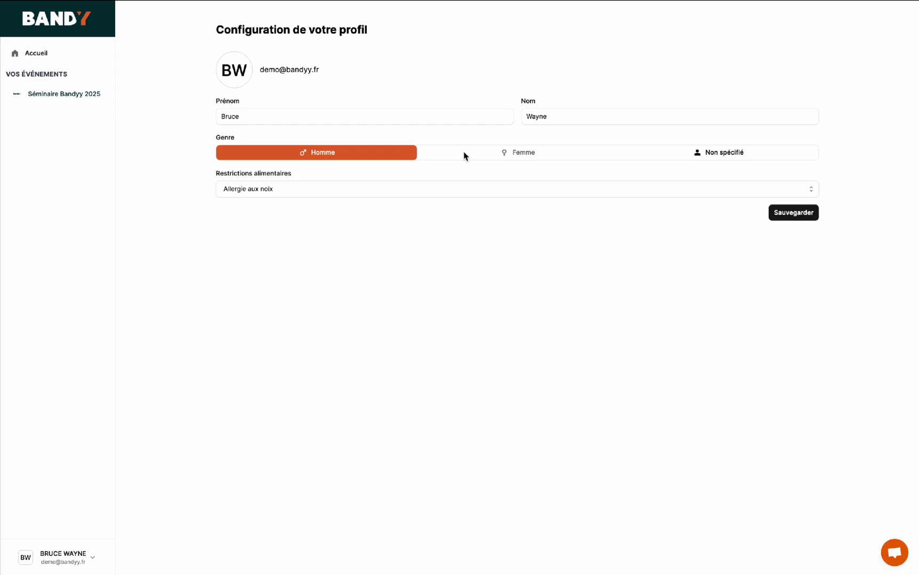
pyautogui.click(334, 154)
pyautogui.click(363, 193)
pyautogui.scroll(-3, 381, 298)
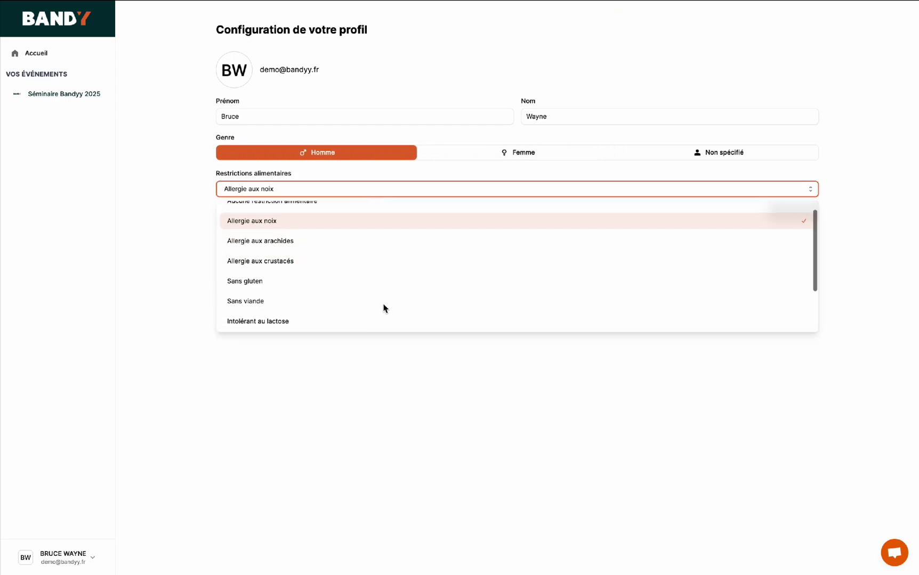
pyautogui.click(370, 322)
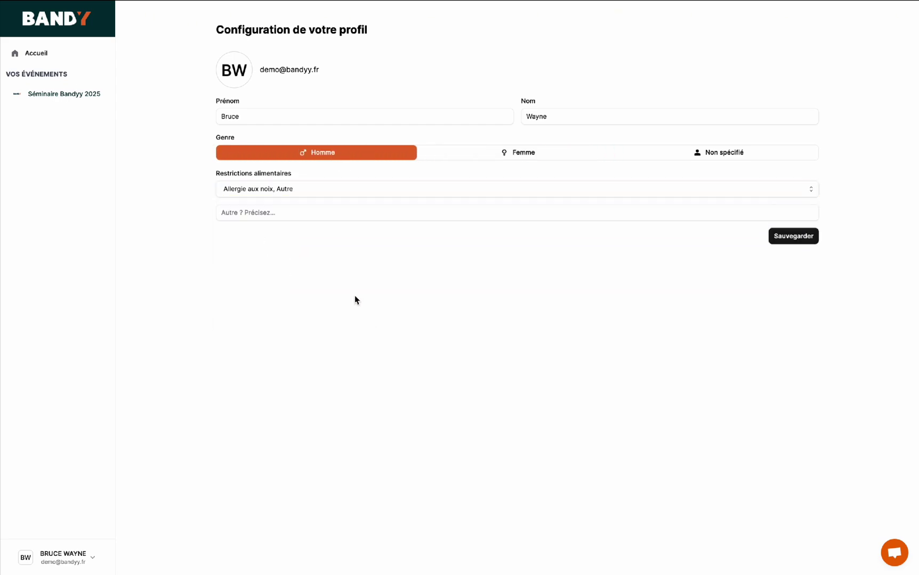
# - Leave the Autre detail empty, save the profile, and open the Séminaire Bandyy 2025 event page
pyautogui.click(300, 214)
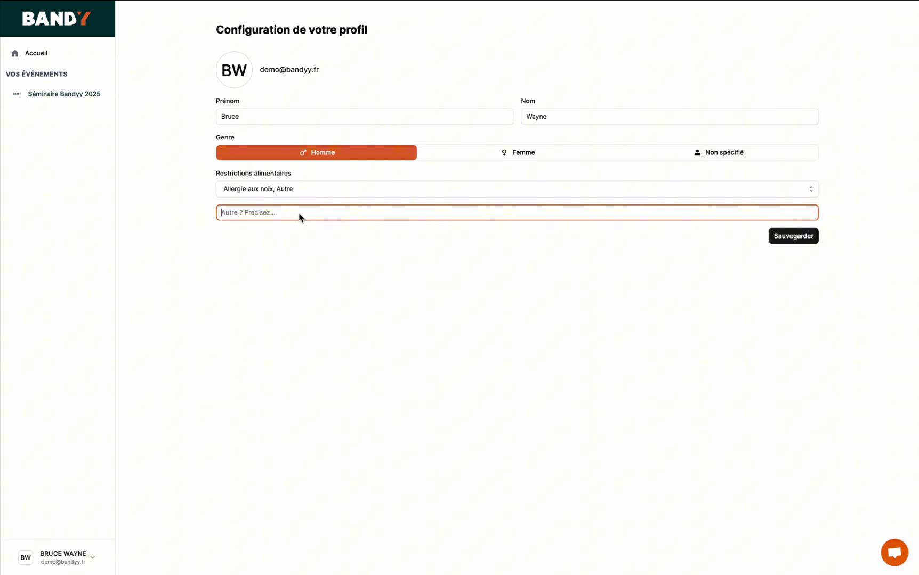
pyautogui.click(647, 270)
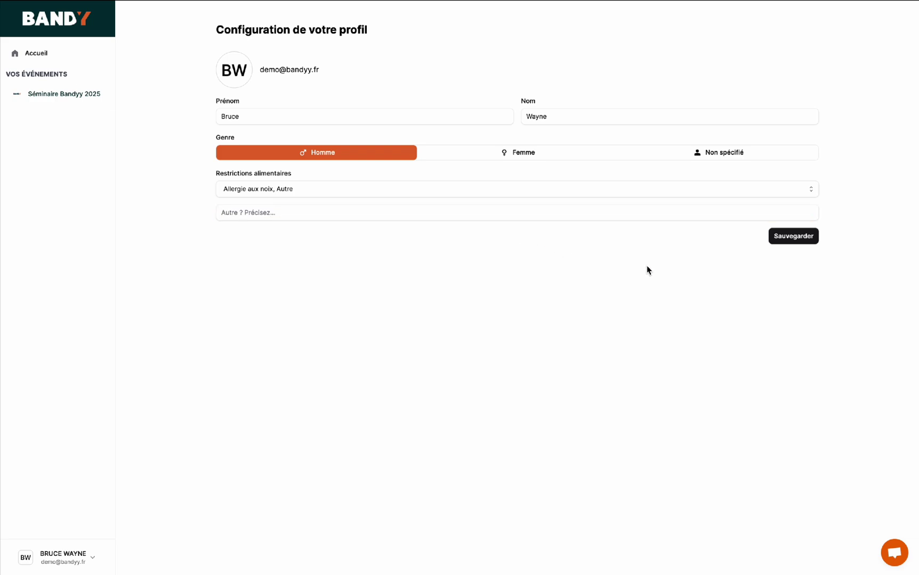
pyautogui.click(790, 238)
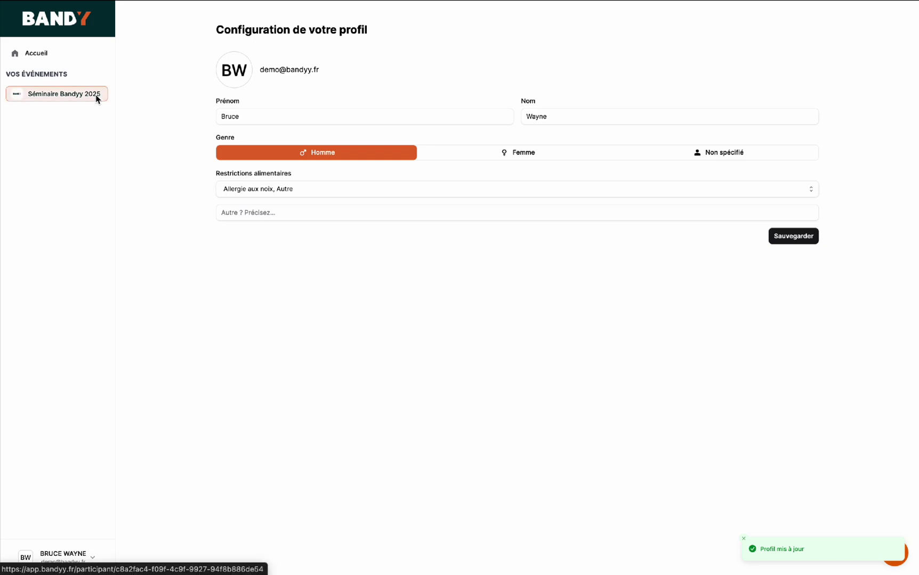
pyautogui.click(56, 94)
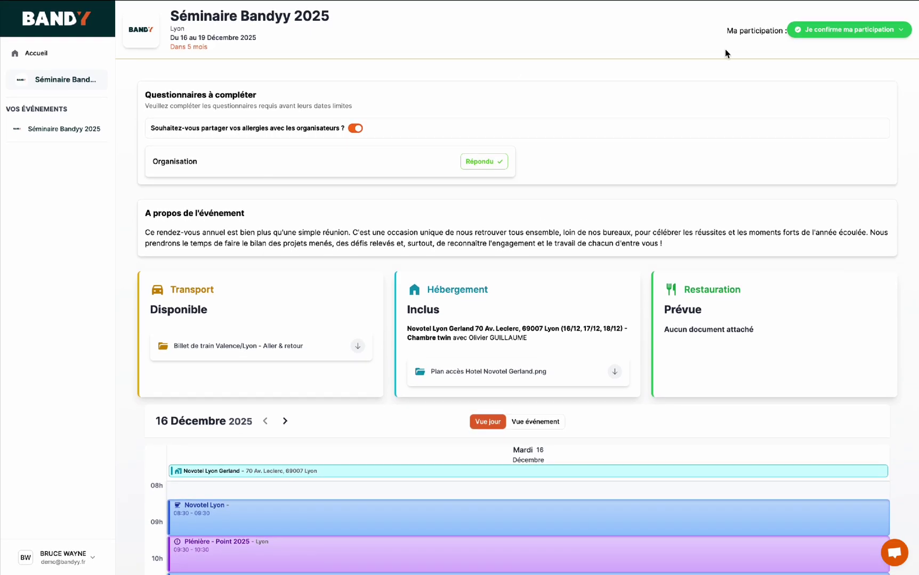
# - Review the participation status options unchanged and keep allergy sharing with organisers switched on
pyautogui.click(866, 30)
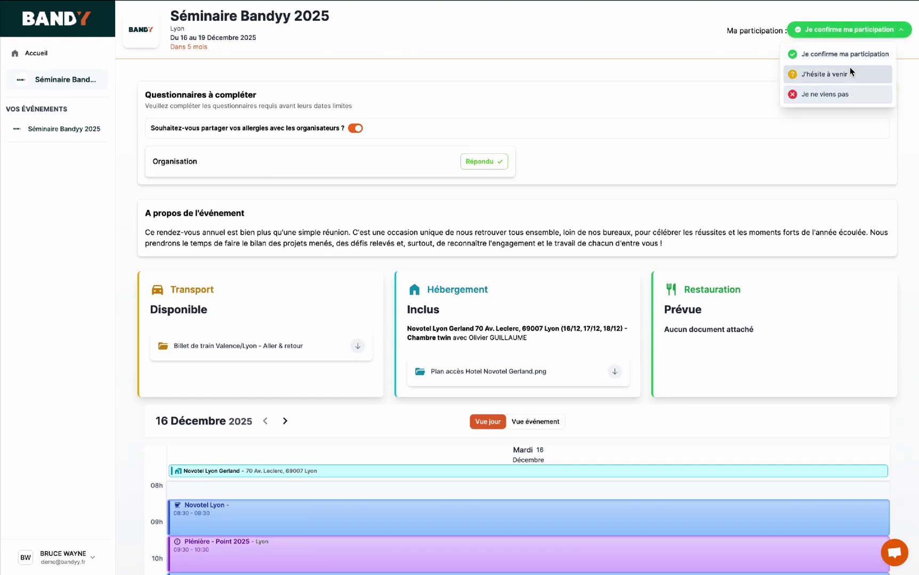
pyautogui.click(680, 68)
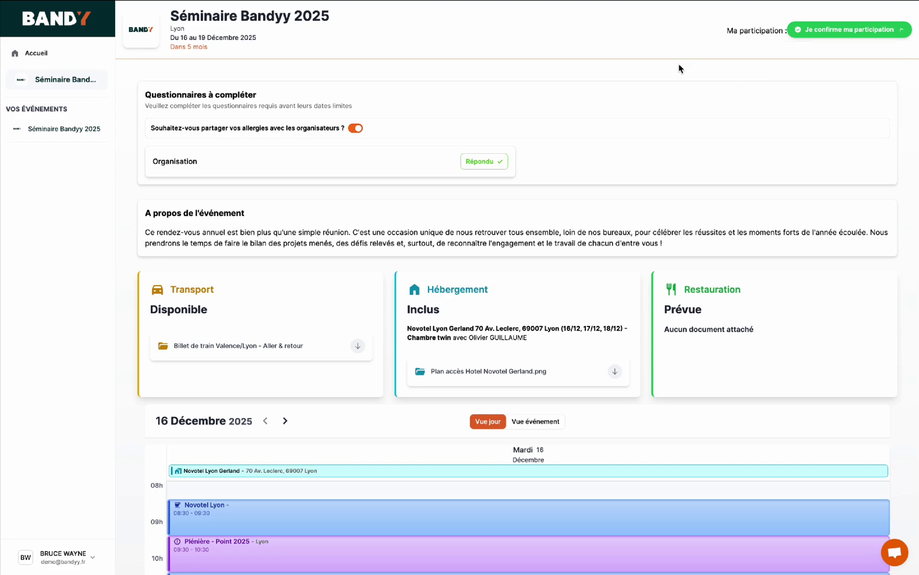
pyautogui.click(359, 131)
pyautogui.click(355, 132)
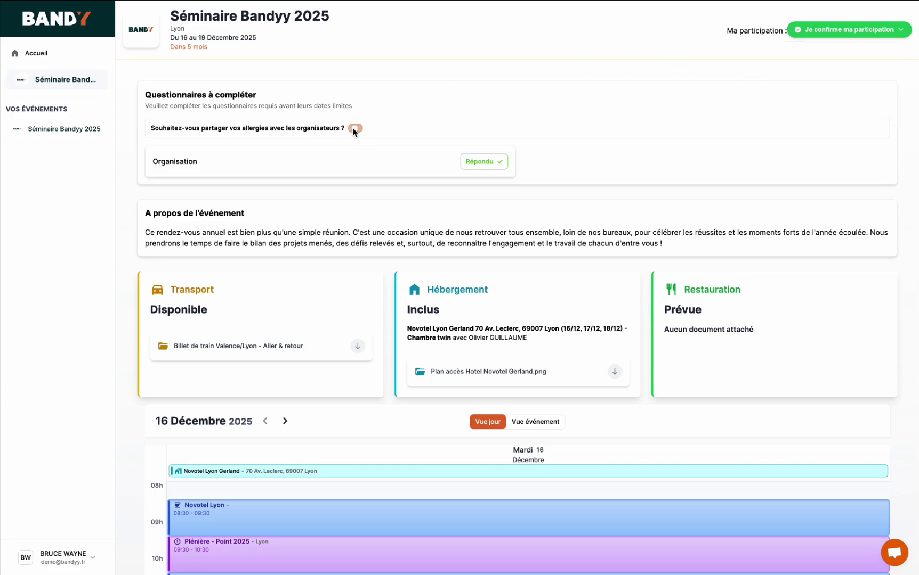
# - Answer the Organisation questionnaire with Bus for travel and t-shirt size M, and save
pyautogui.click(482, 162)
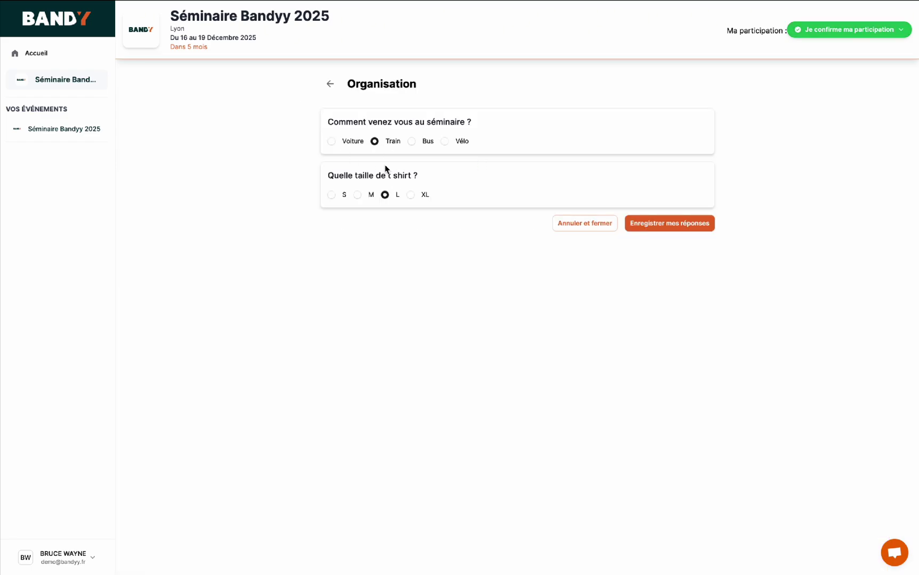
pyautogui.click(413, 143)
pyautogui.click(357, 195)
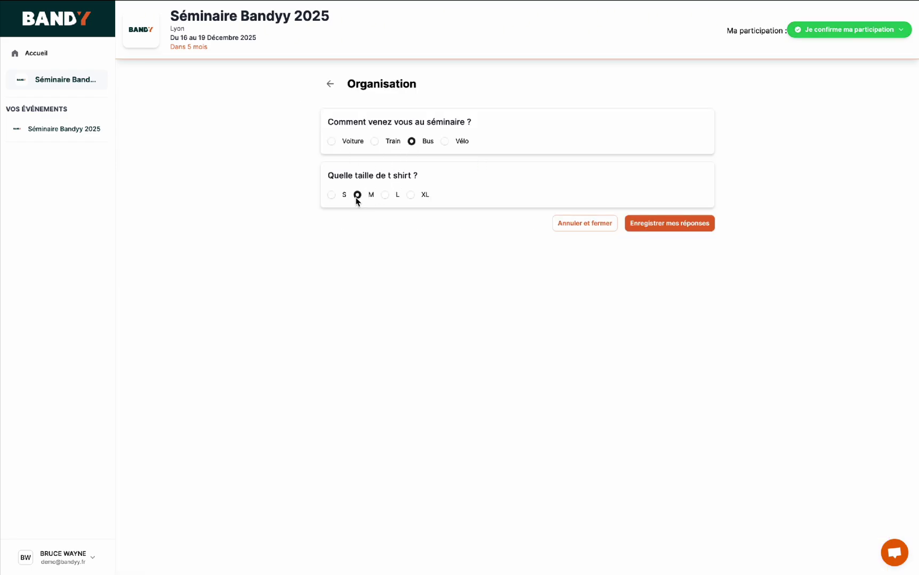
pyautogui.click(673, 225)
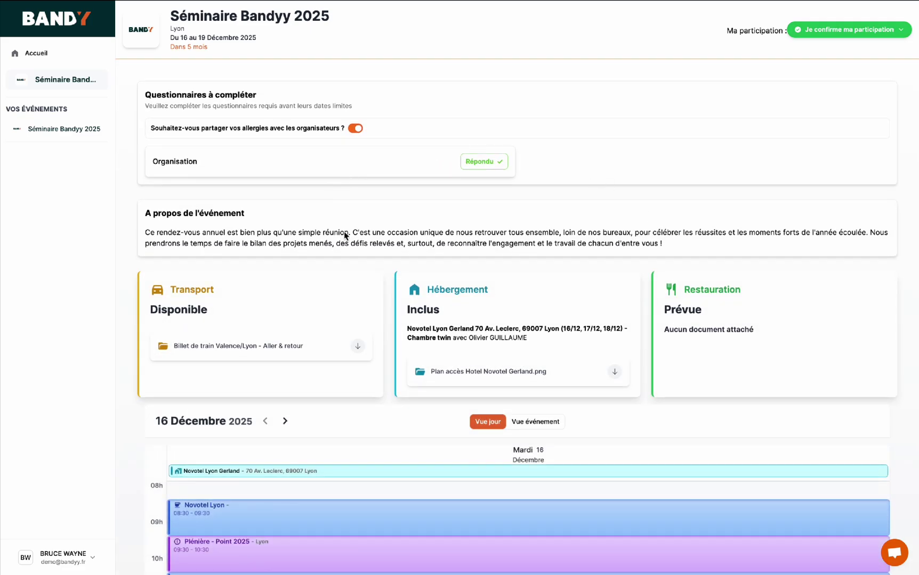
# - Switch the participant calendar to the whole-event view spanning 16–19 December
pyautogui.scroll(-1, 352, 269)
pyautogui.scroll(-1, 351, 270)
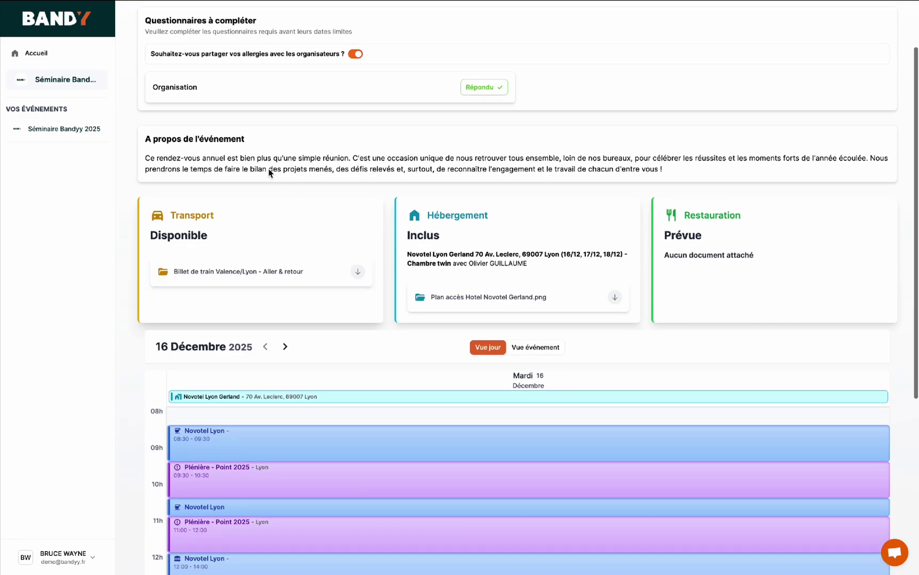
pyautogui.scroll(-1, 301, 224)
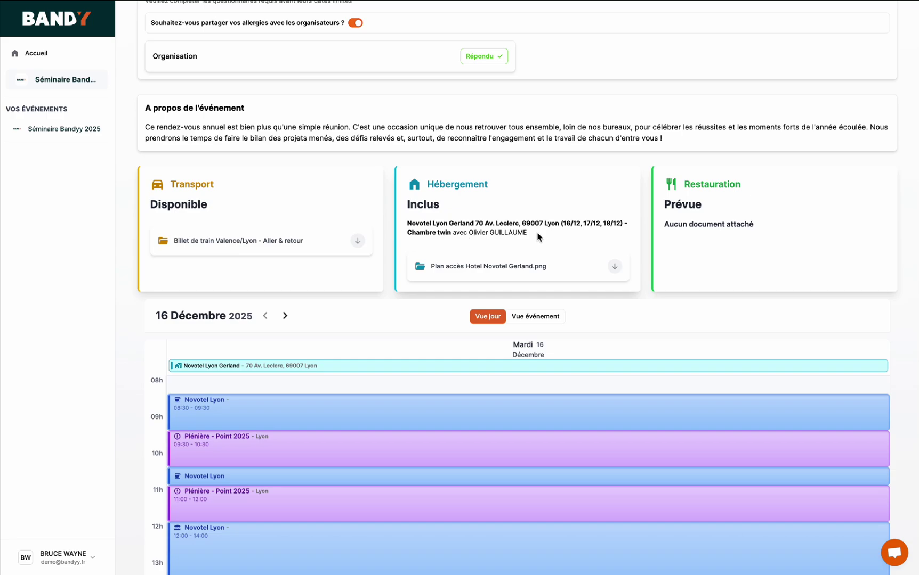
pyautogui.scroll(-3, 570, 236)
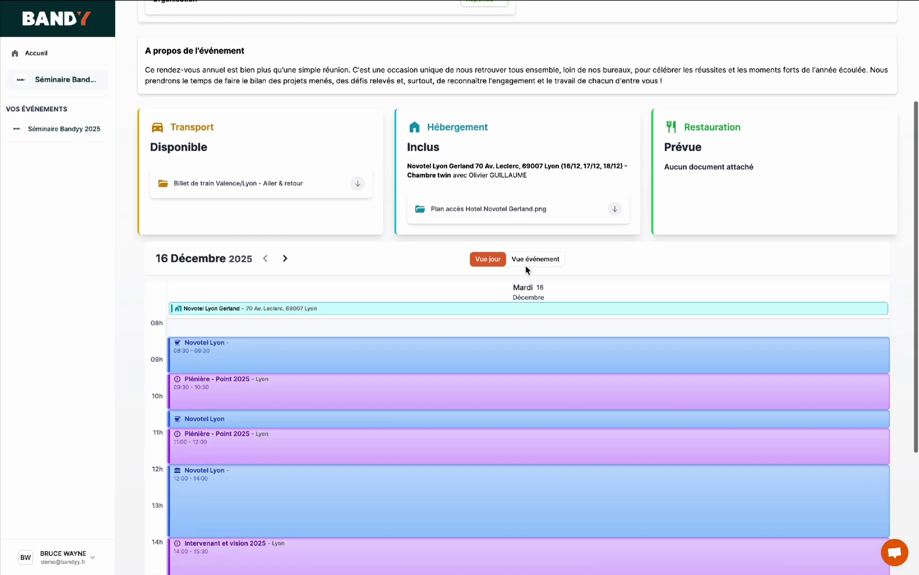
pyautogui.click(529, 260)
# - Preview the Atelier pôle : COMMERCE session, then open the Activité Team-Building details (14:00–15:30, Lyon)
pyautogui.scroll(-5, 529, 256)
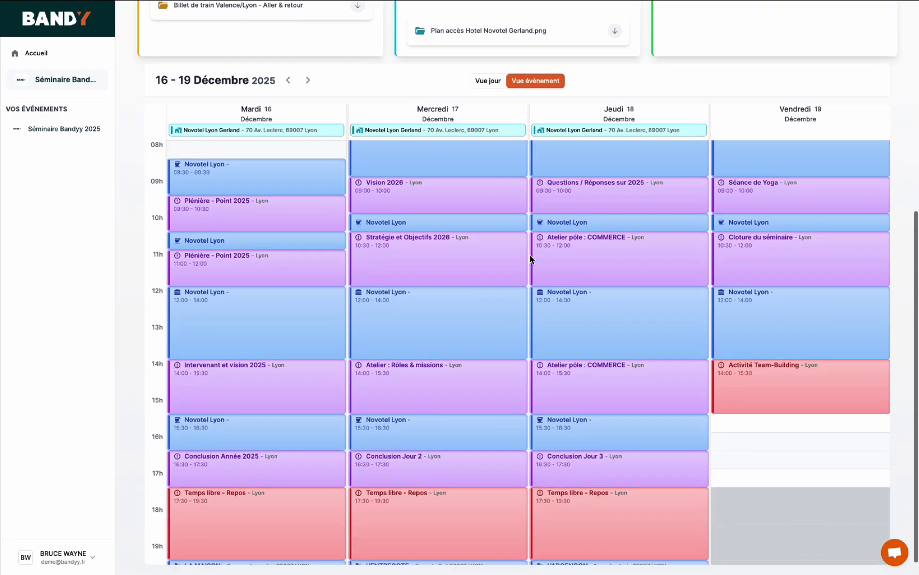
pyautogui.scroll(3, 530, 260)
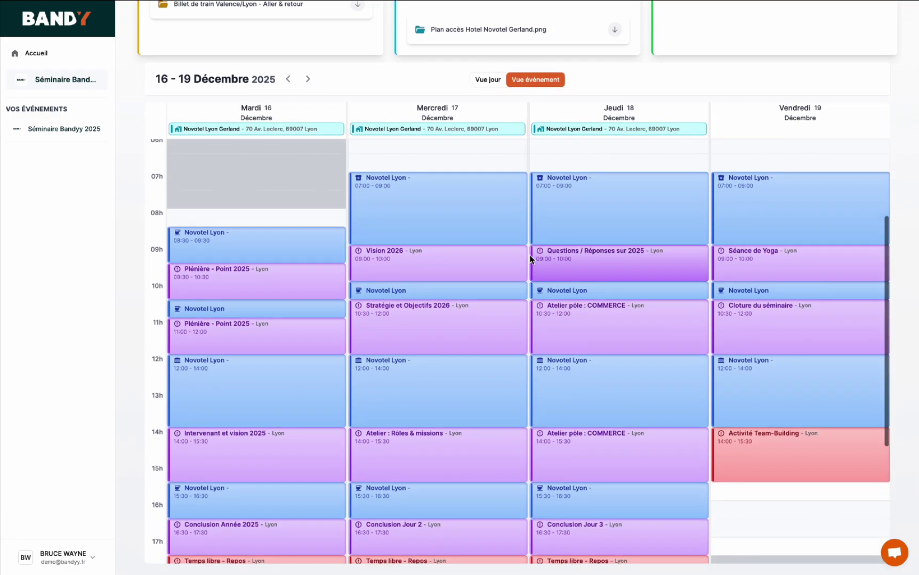
pyautogui.click(602, 319)
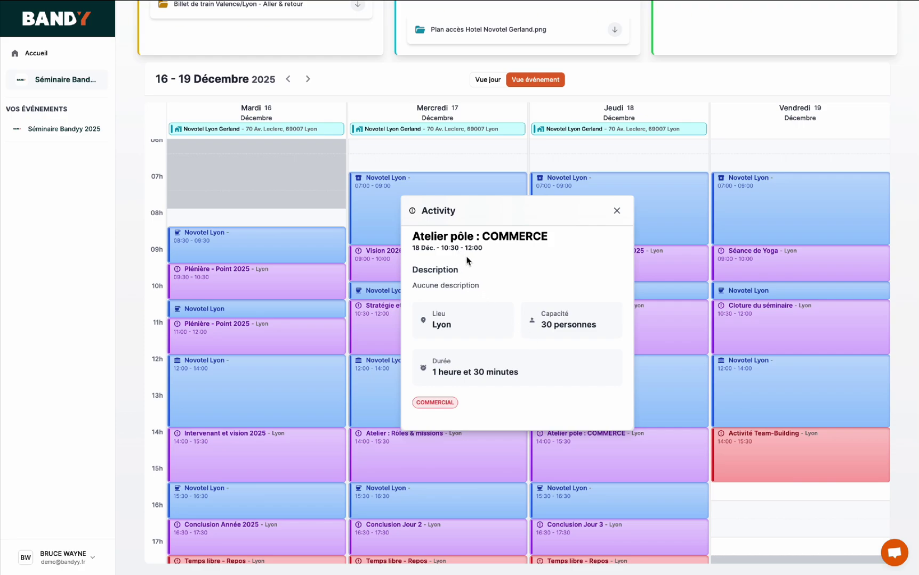
pyautogui.click(617, 211)
pyautogui.scroll(-2, 636, 361)
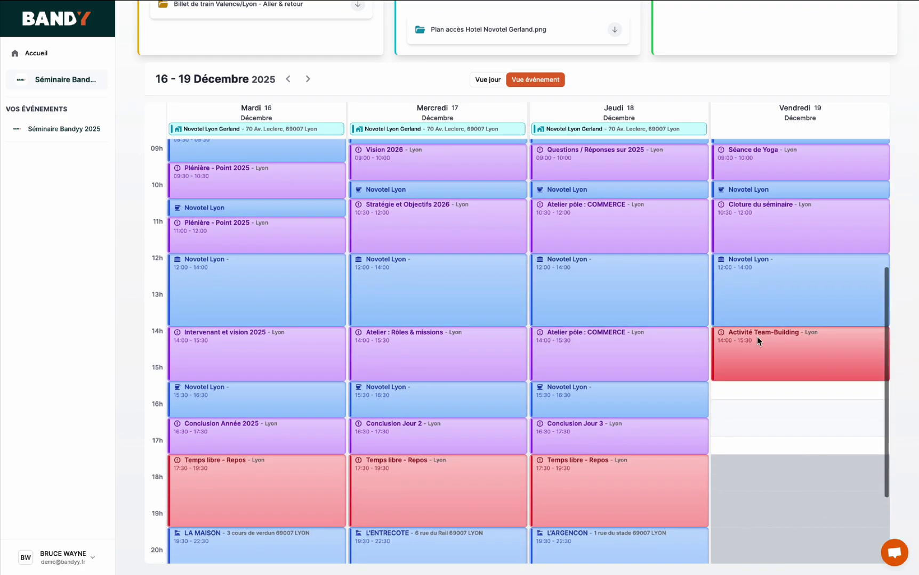
pyautogui.click(756, 337)
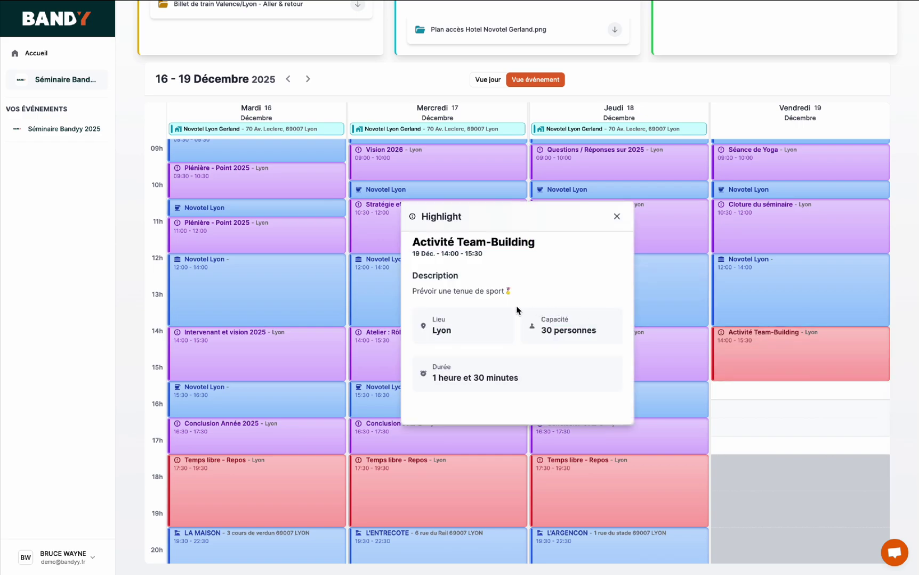